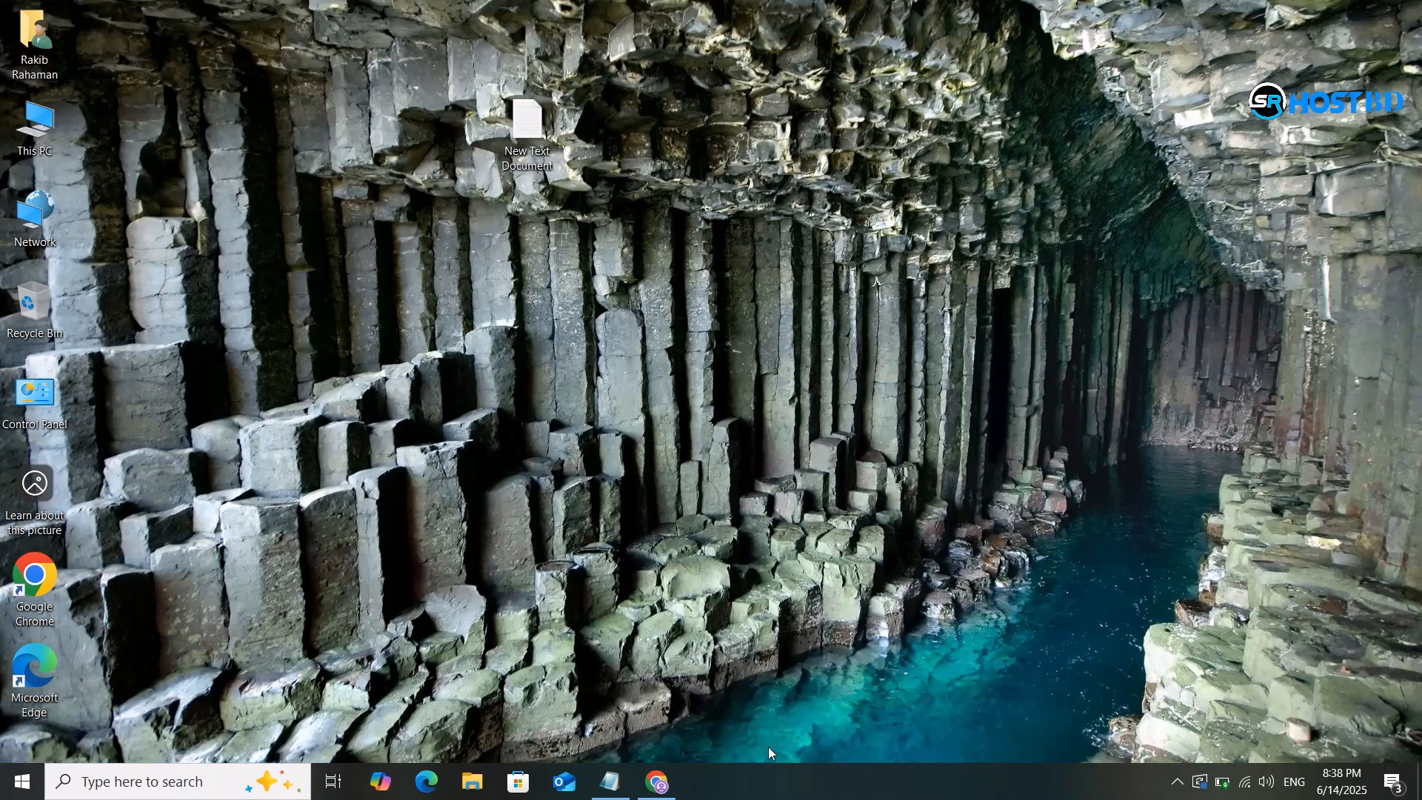
Switch to Chrome and open the Nvme 20 gb Package Budget Hosting service from the SR HOST BD client area.
left_click(652, 797)
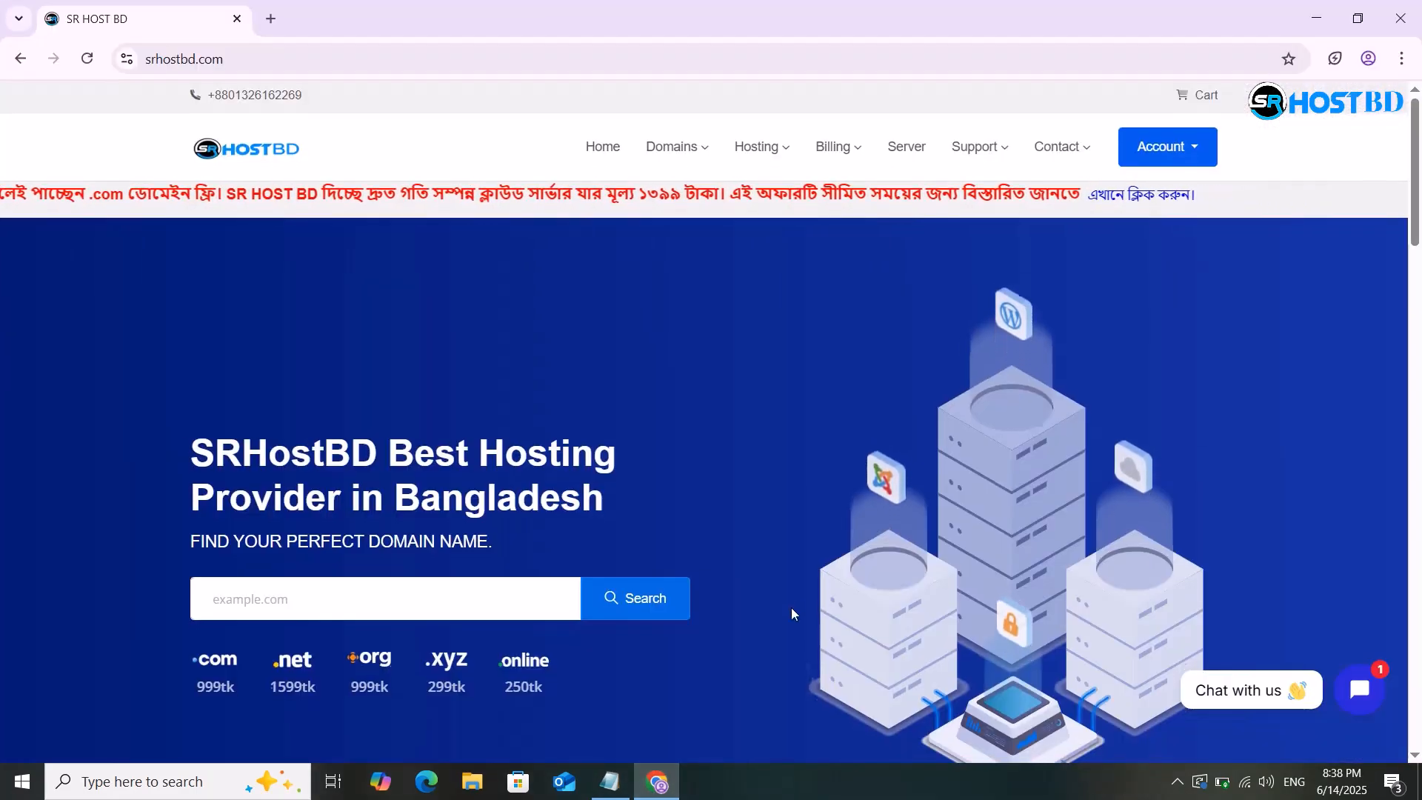
scroll(791, 608, "down", 5)
scroll(791, 607, "up", 10)
mouse_move(761, 163)
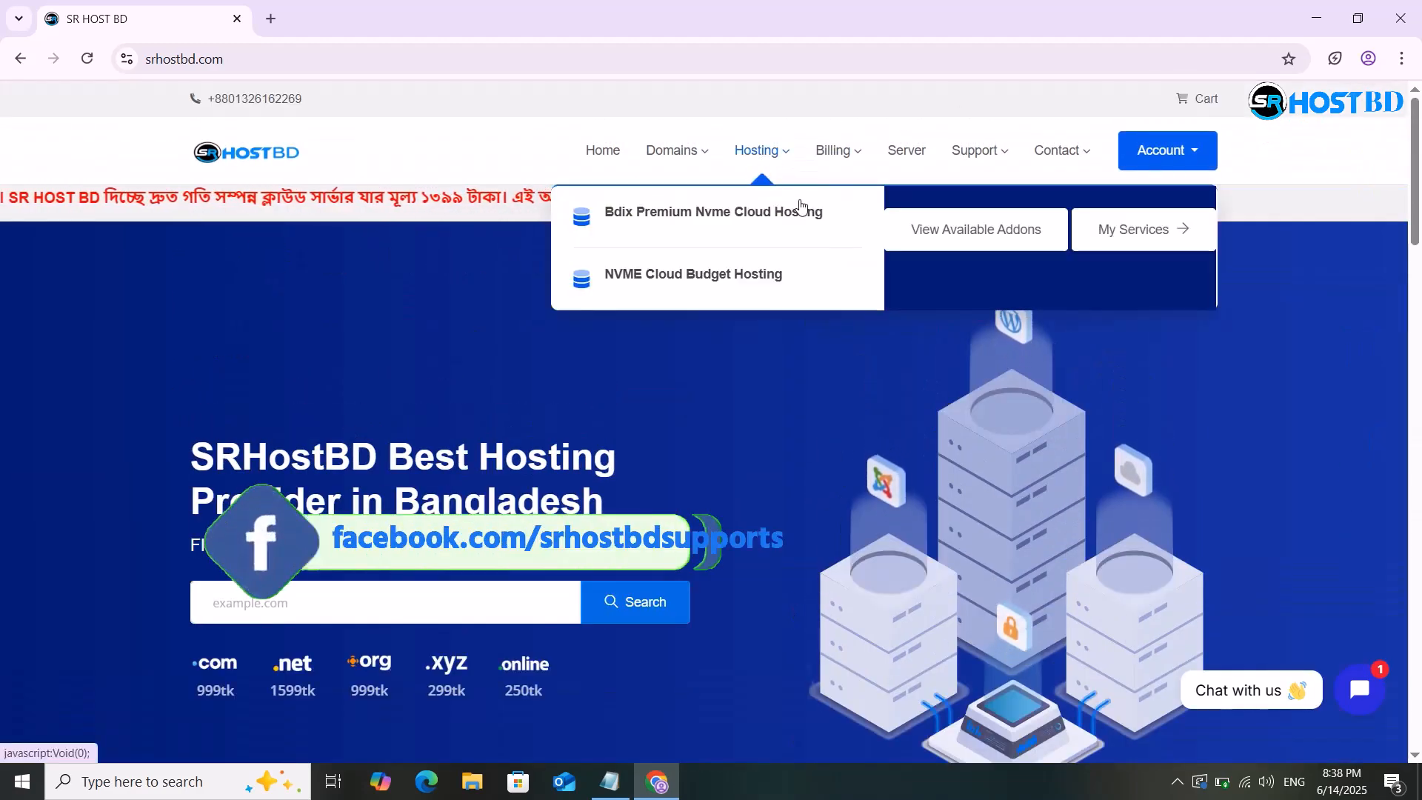
left_click(1124, 234)
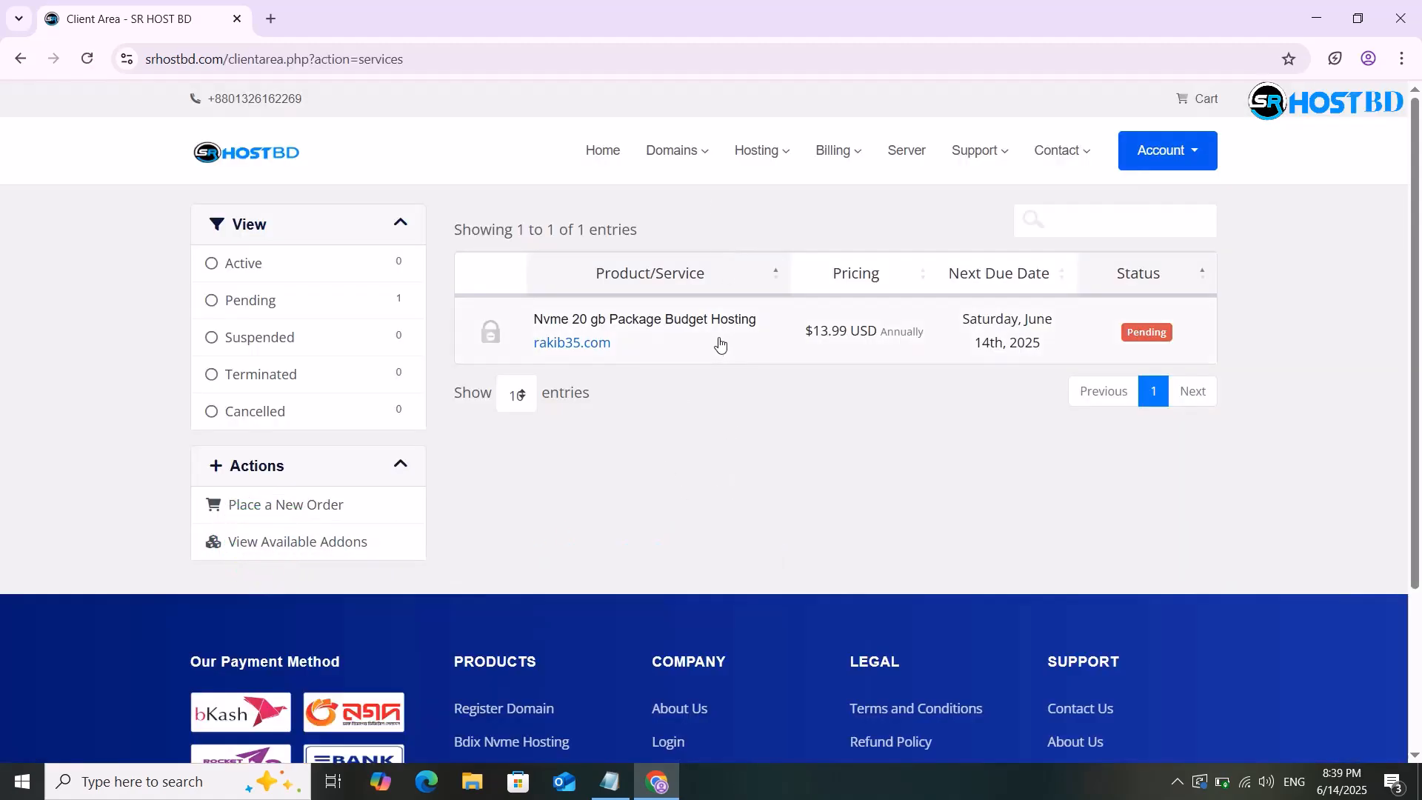
left_click(631, 323)
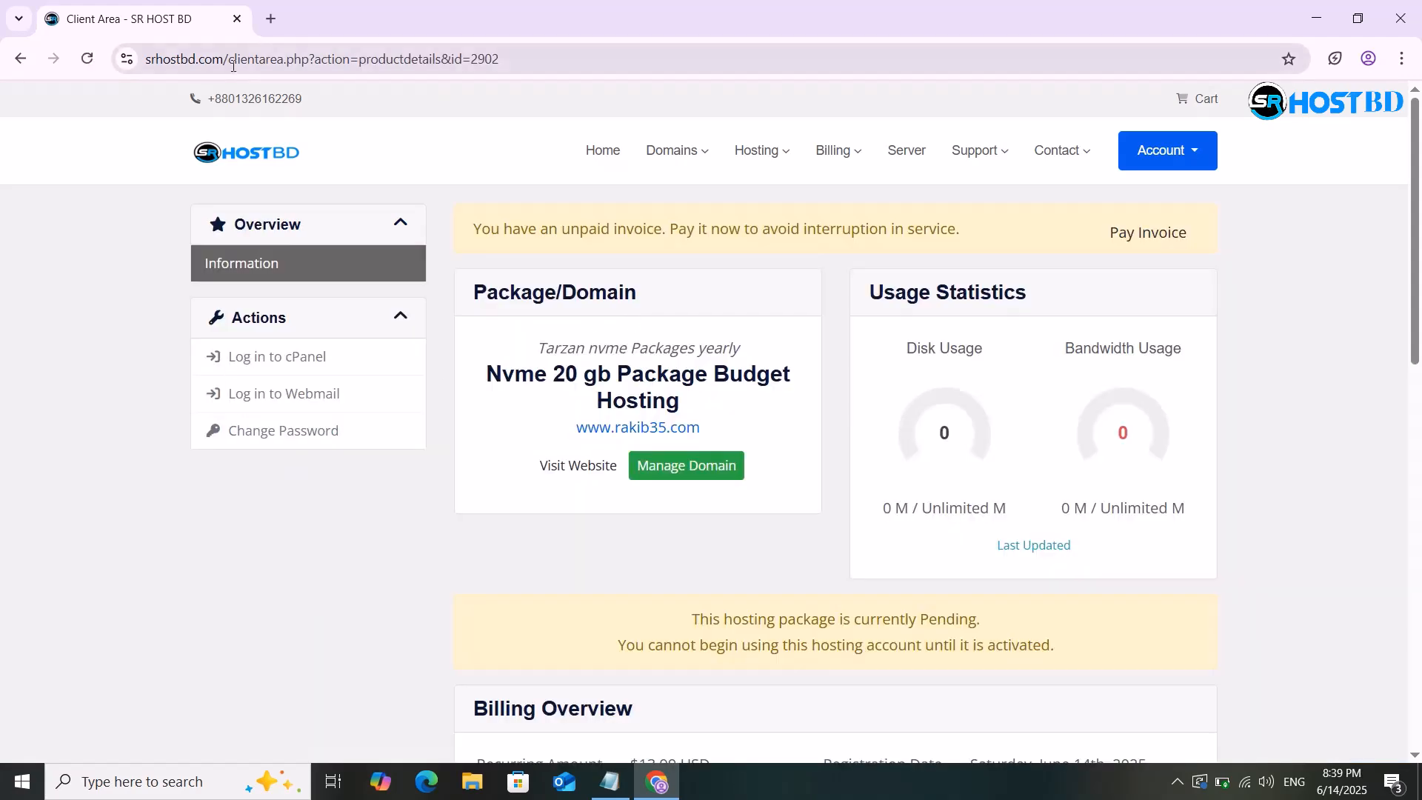
Copy the cPanel address from the Notepad document and load it in a new browser tab.
left_click(276, 19)
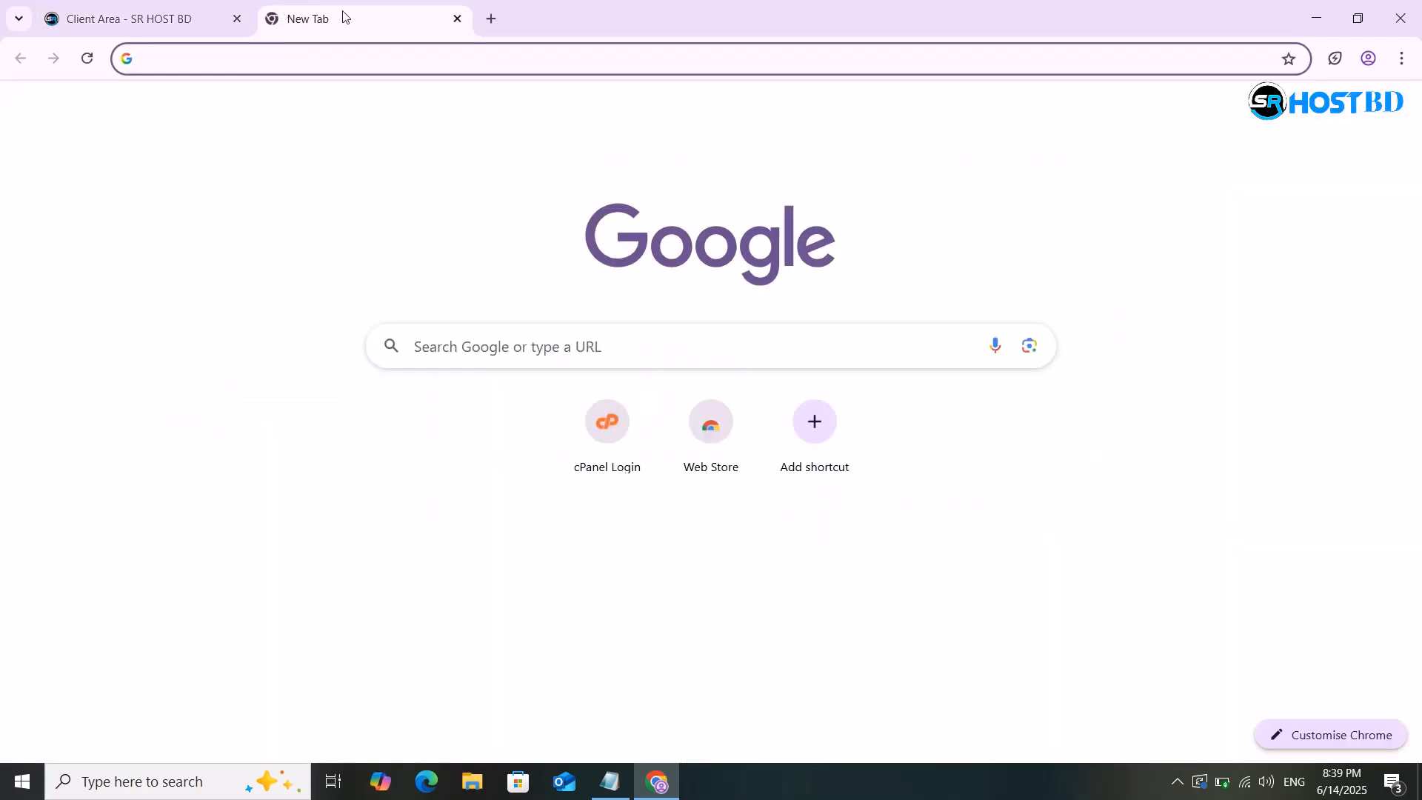
left_click(610, 781)
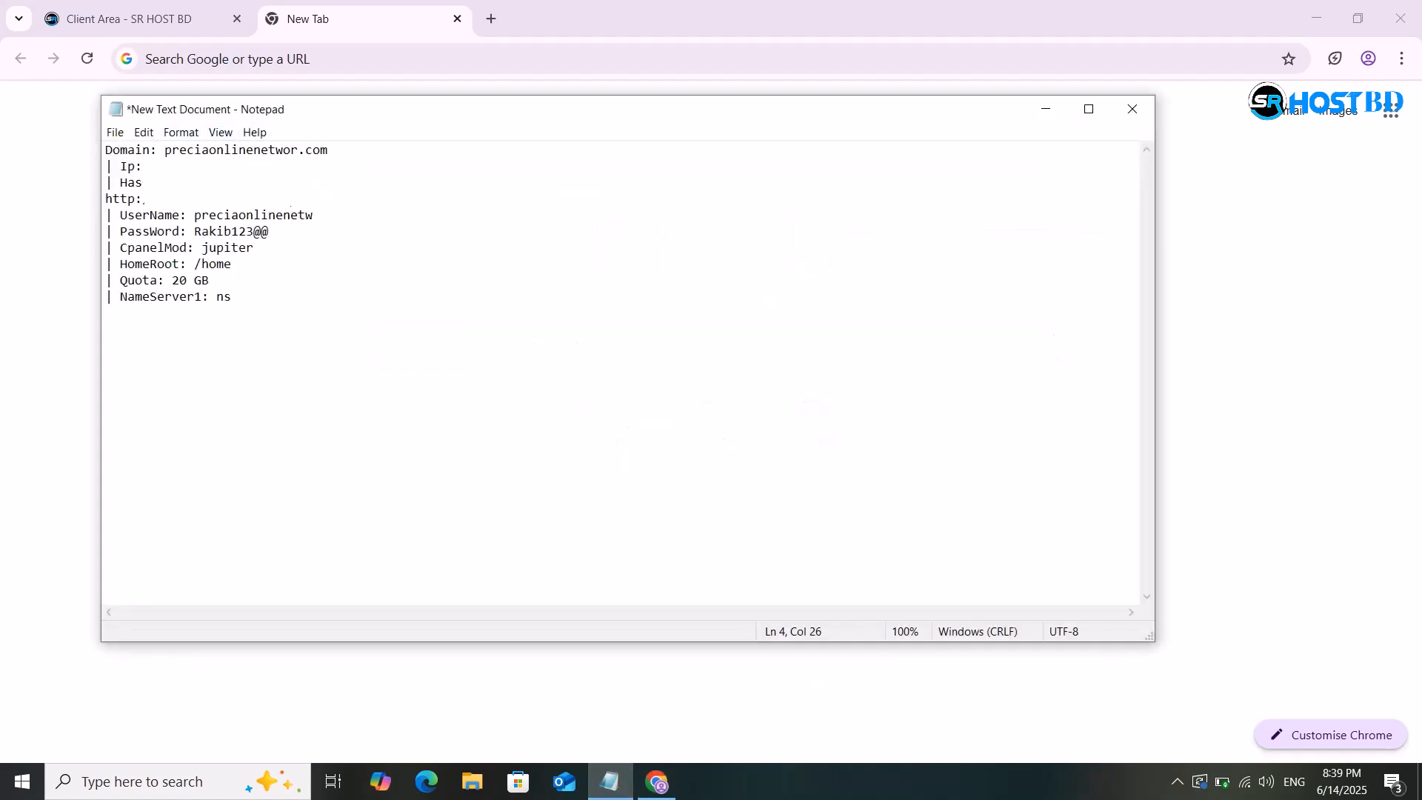
left_click_drag(291, 199, 109, 199)
right_click(109, 199)
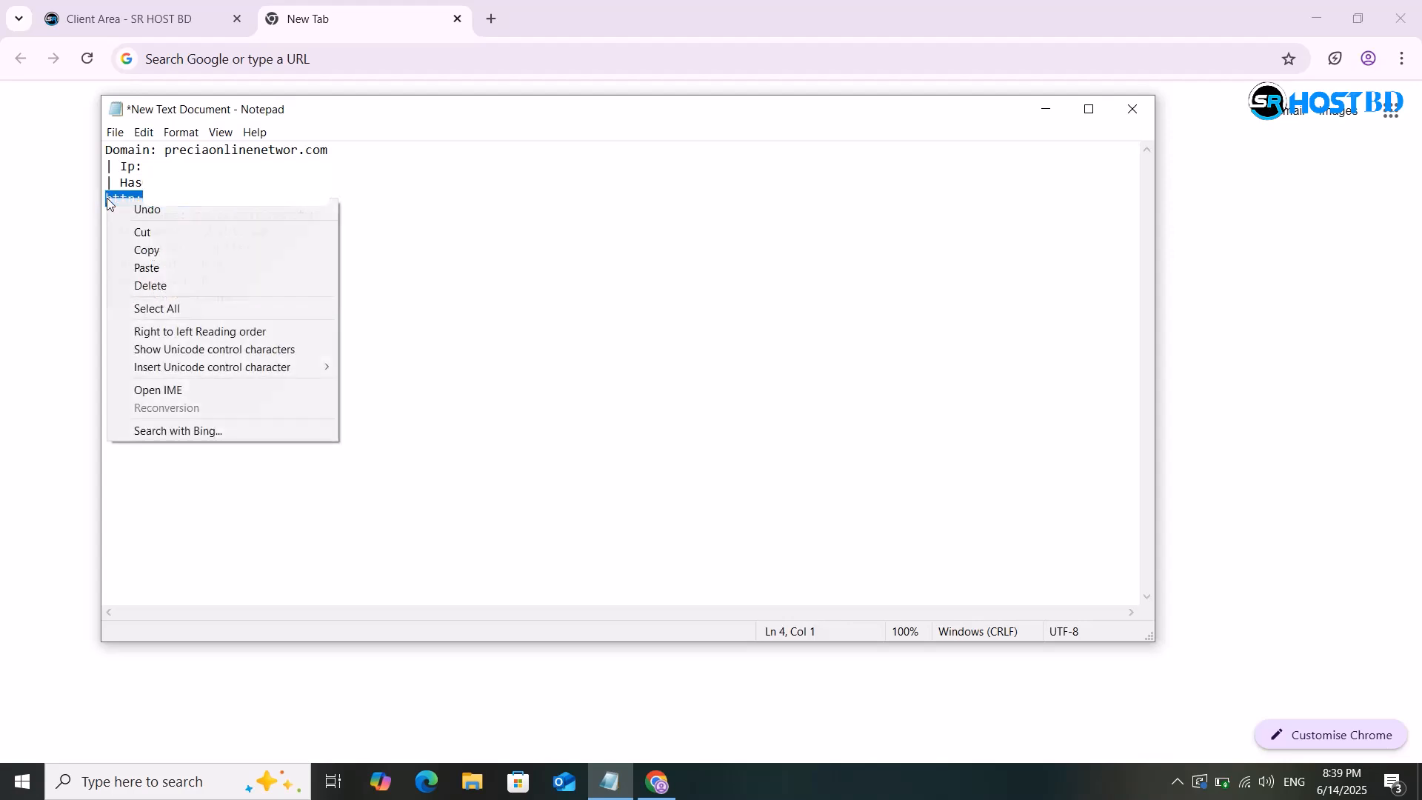
left_click(152, 244)
left_click(326, 59)
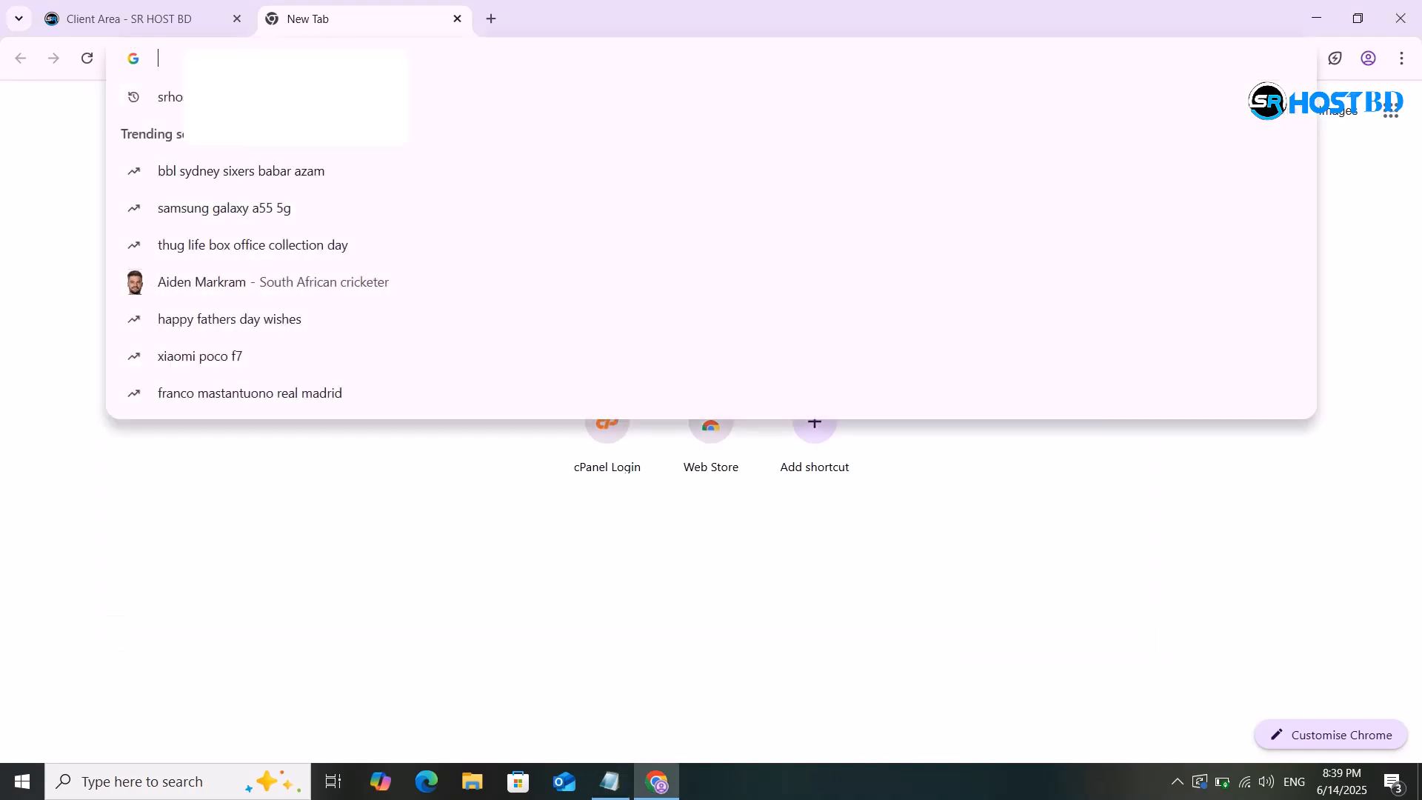
key("ctrl+v")
key("Return")
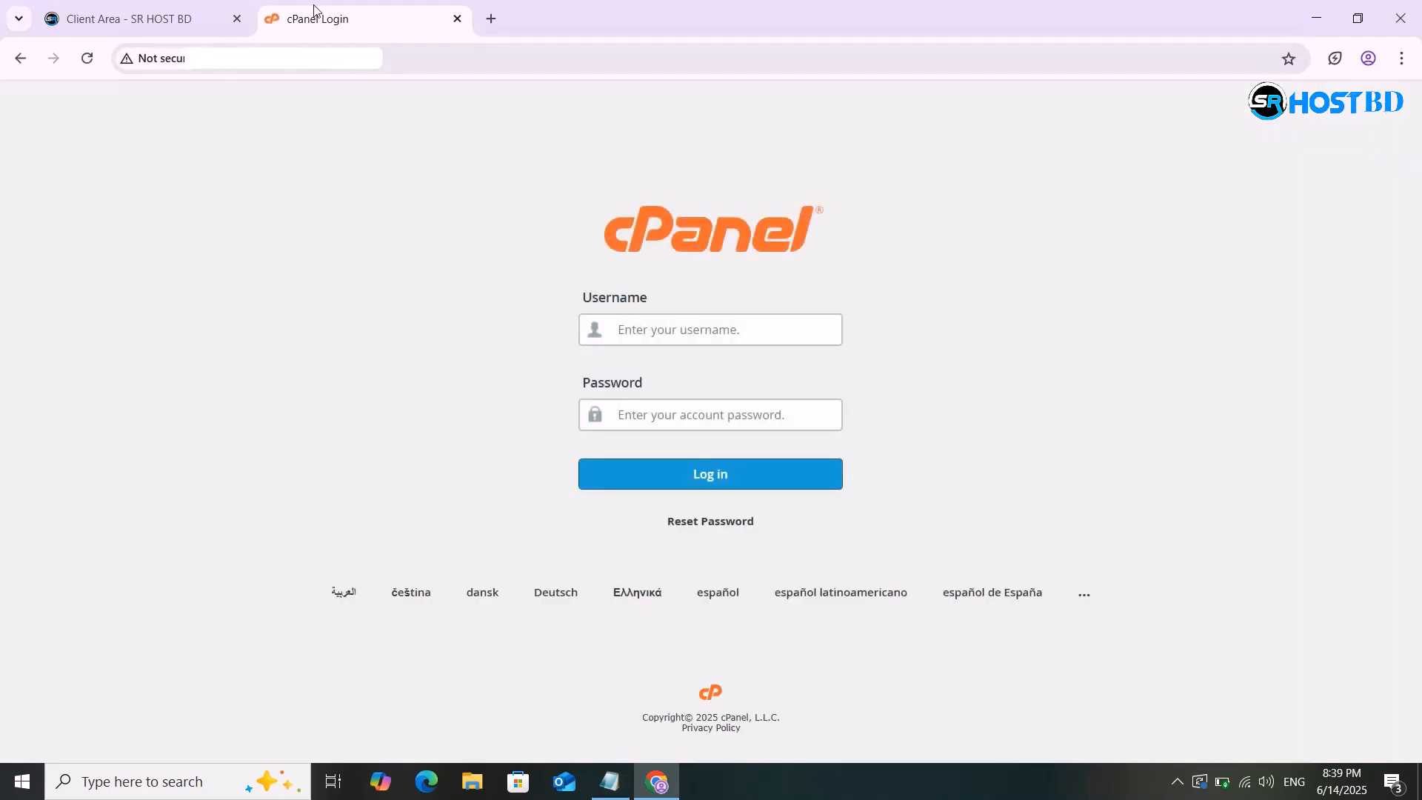
Edit the address of the cPanel login page and load the edited address.
left_click(334, 46)
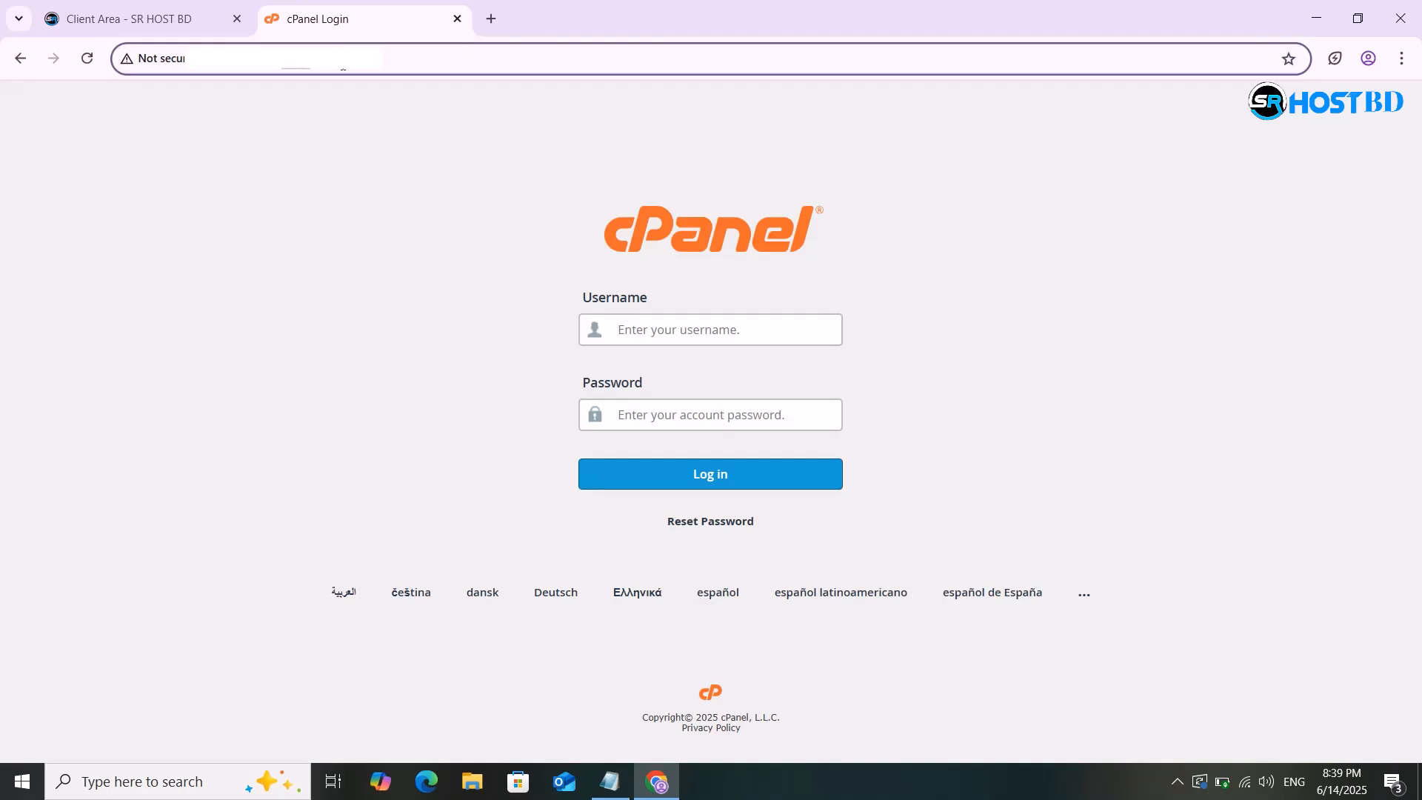
key("BackSpace")
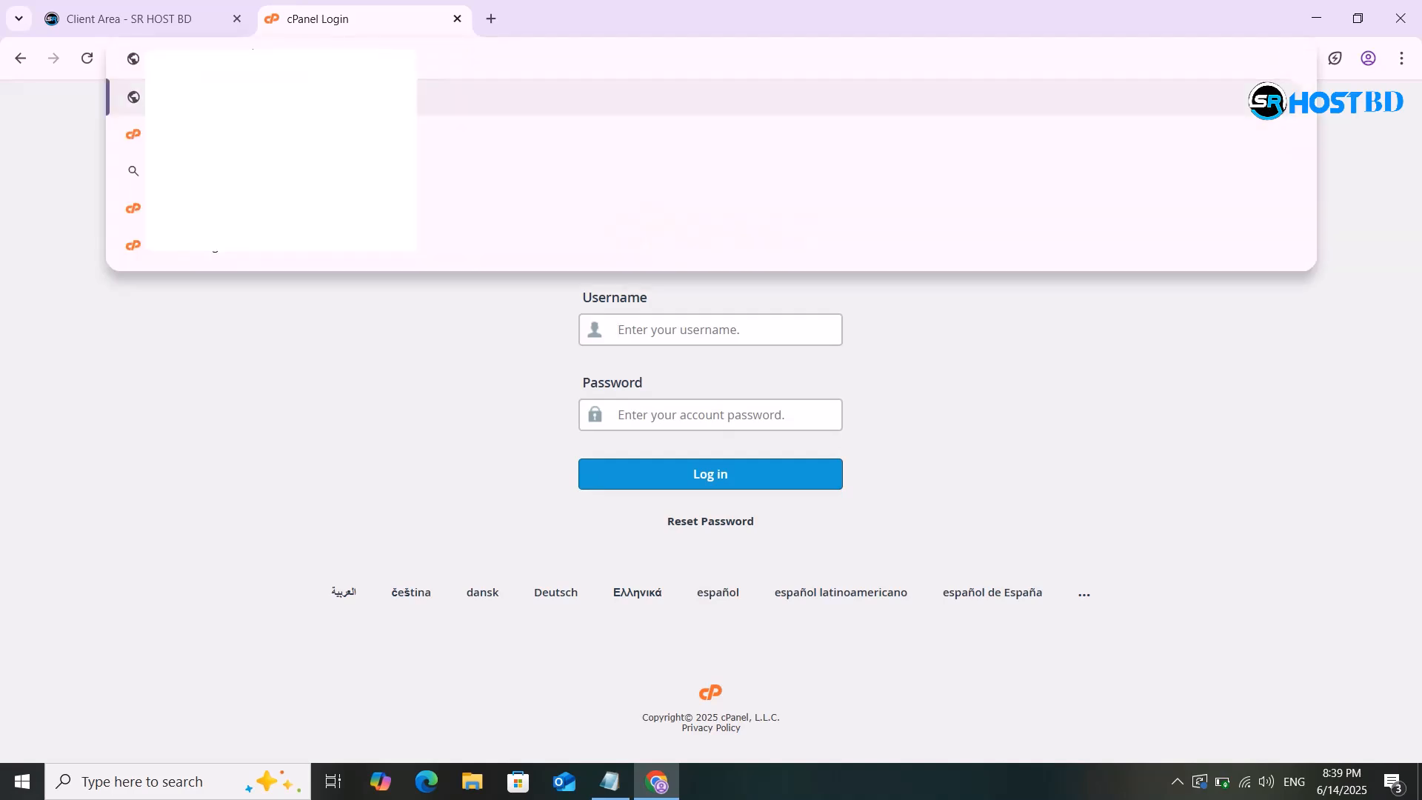
key("Return")
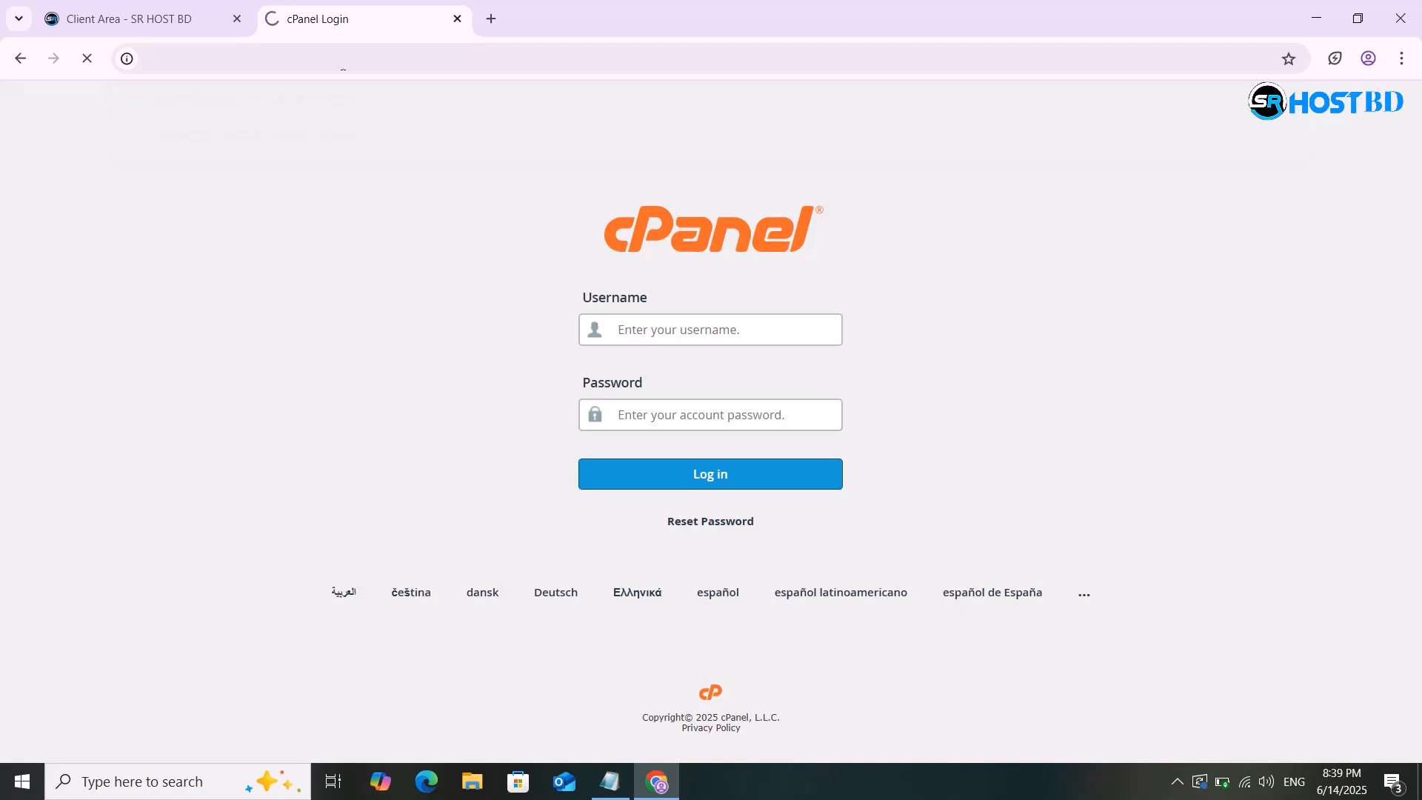
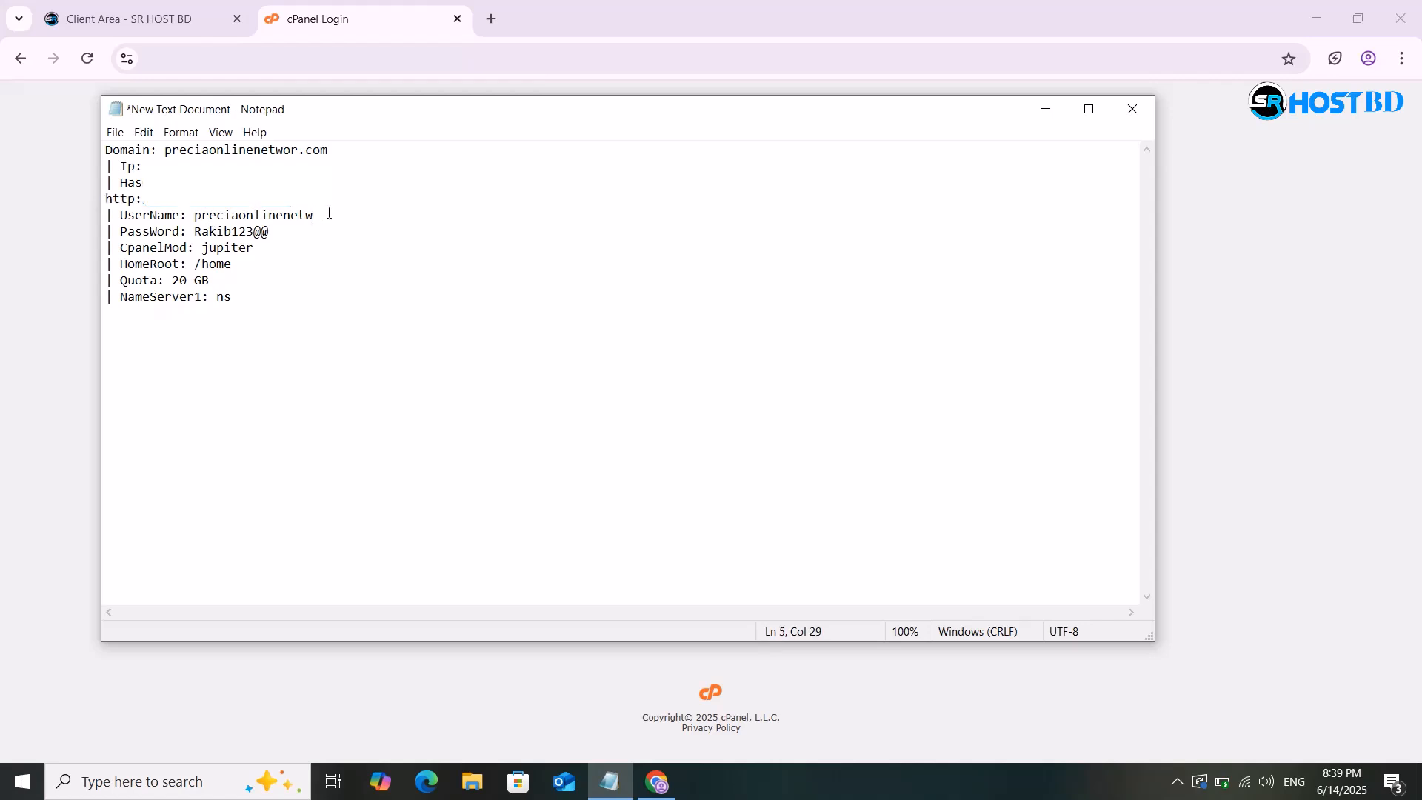
Log in to cPanel with the account username and password from the Notepad document, and save the login in the browser.
left_click_drag(329, 213, 197, 216)
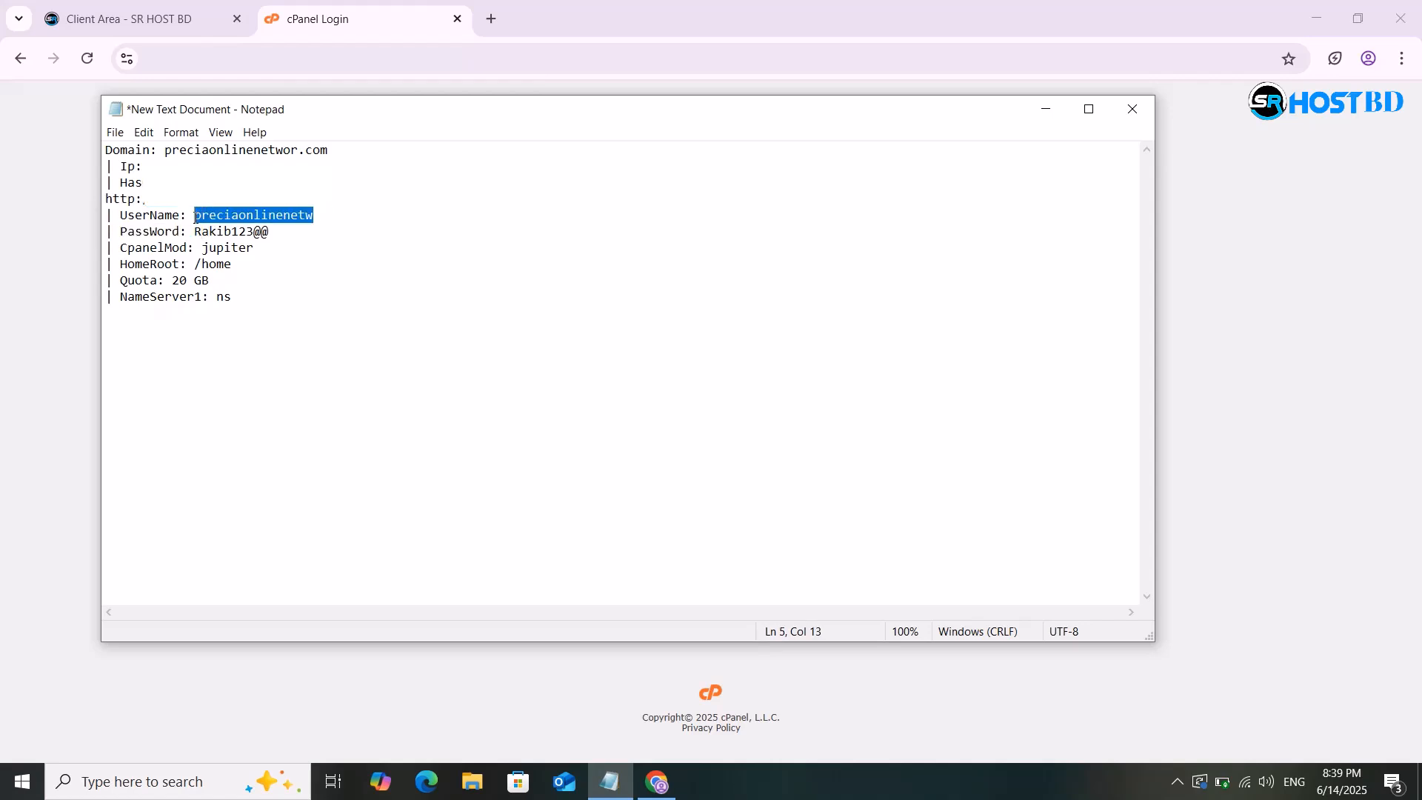
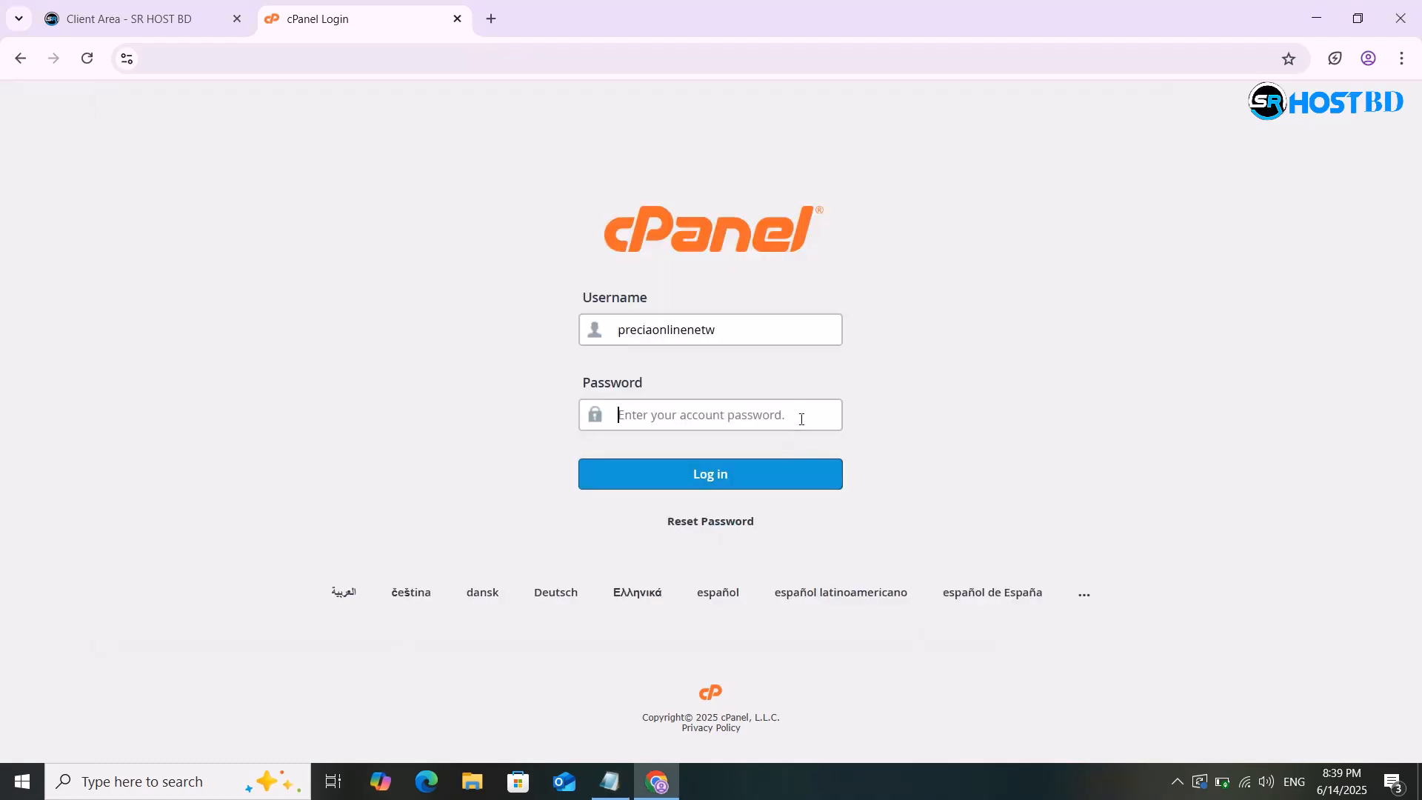
key("ctrl+v")
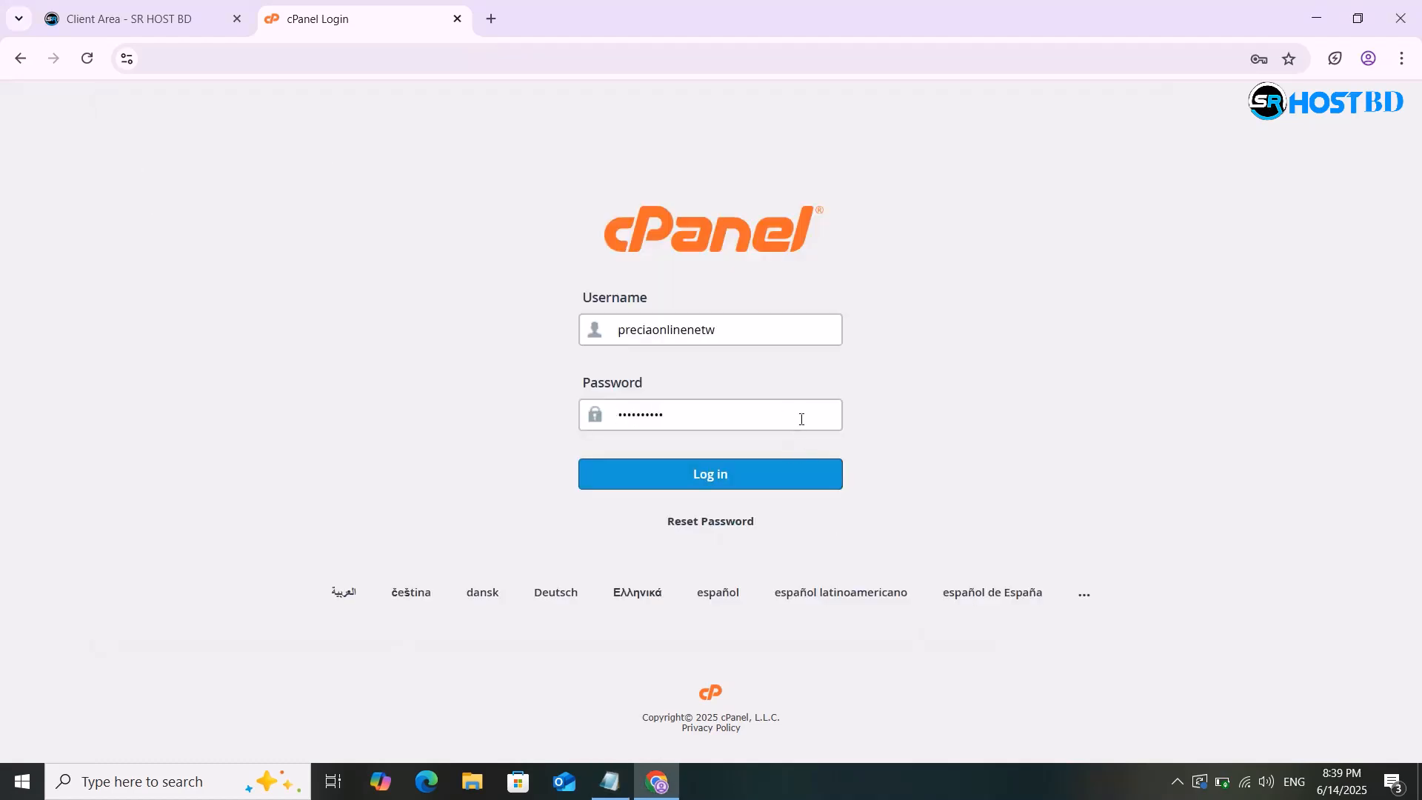
left_click(717, 489)
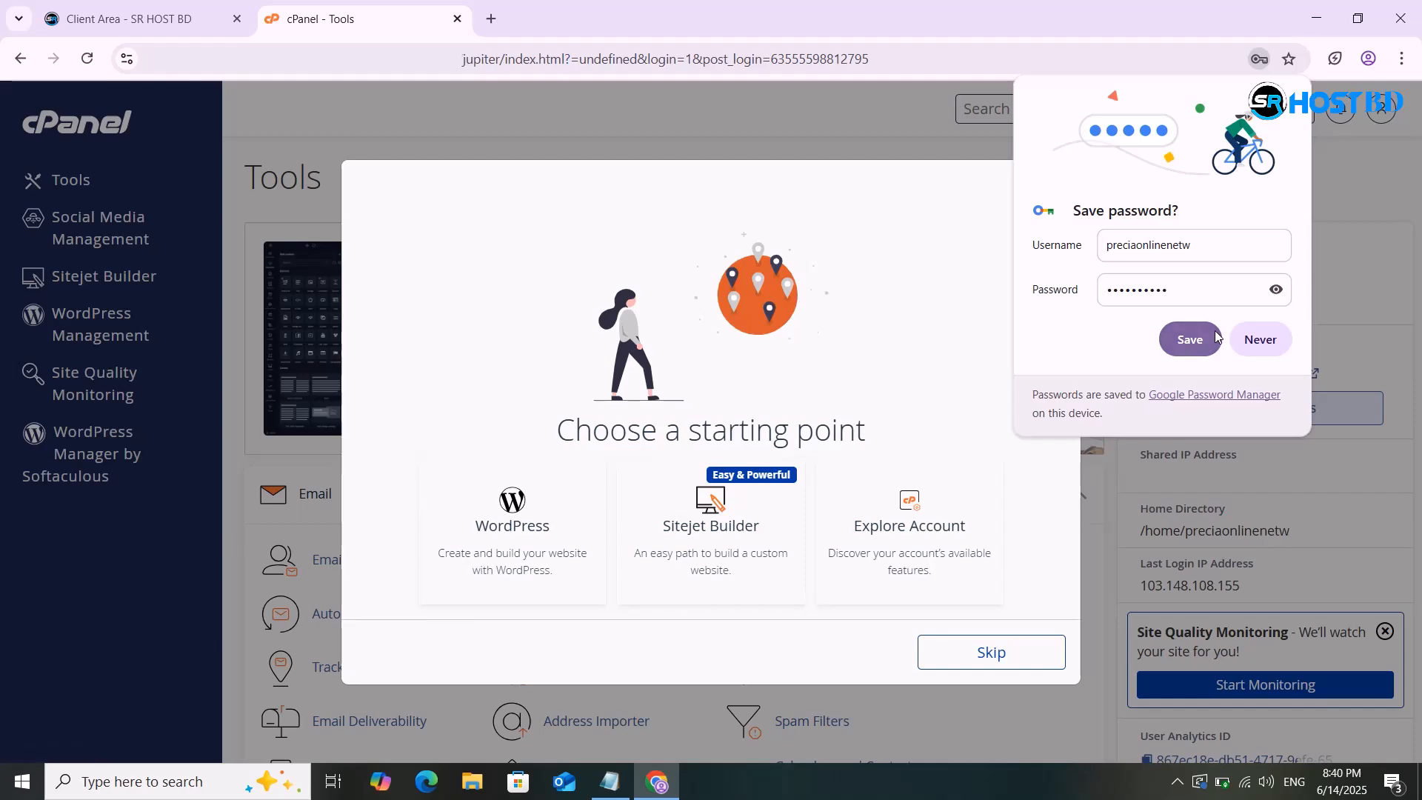
left_click(1189, 339)
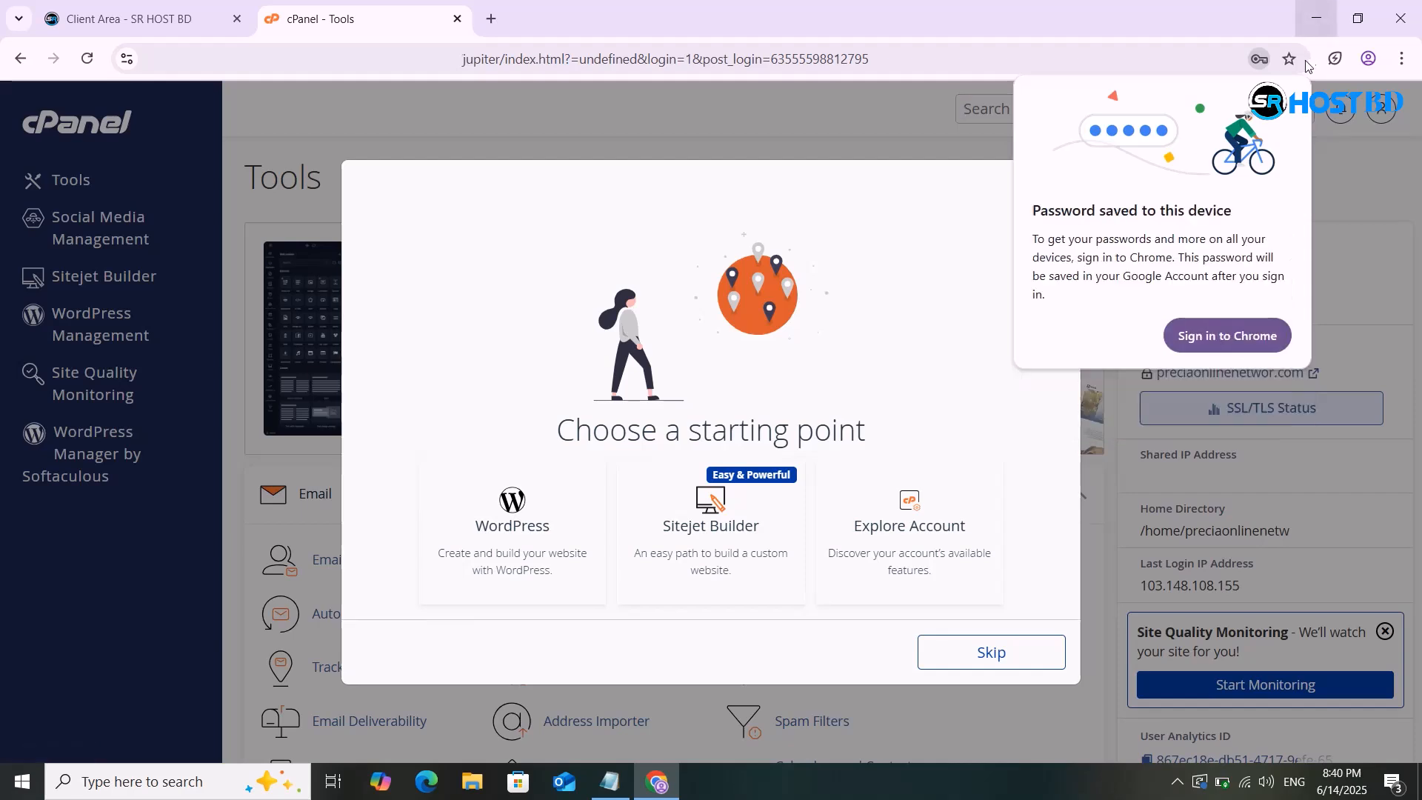
Skip the starting-point choice and open SSL/TLS Status from the Security tools.
left_click(997, 655)
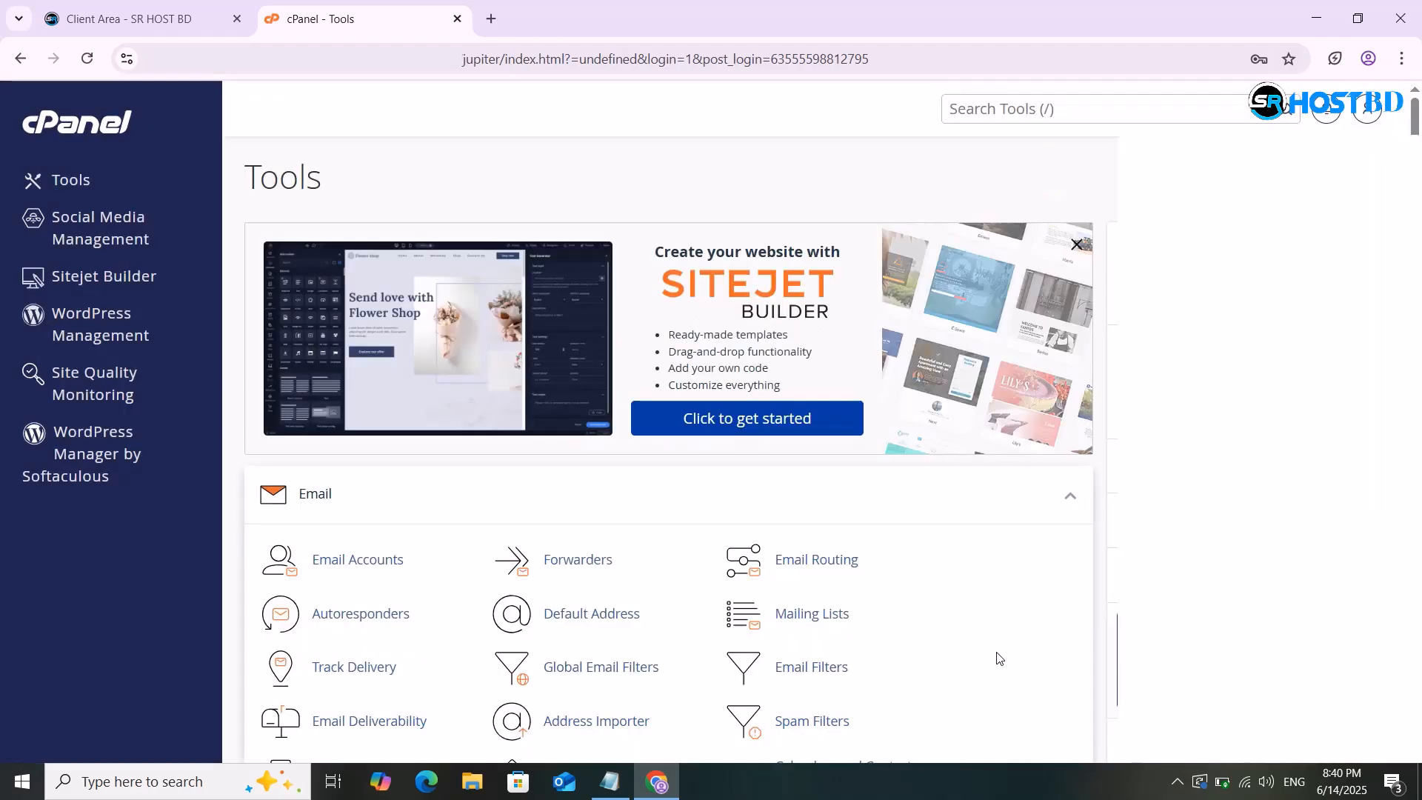
scroll(997, 657, "down", 10)
scroll(997, 658, "up", 10)
scroll(997, 658, "down", 6)
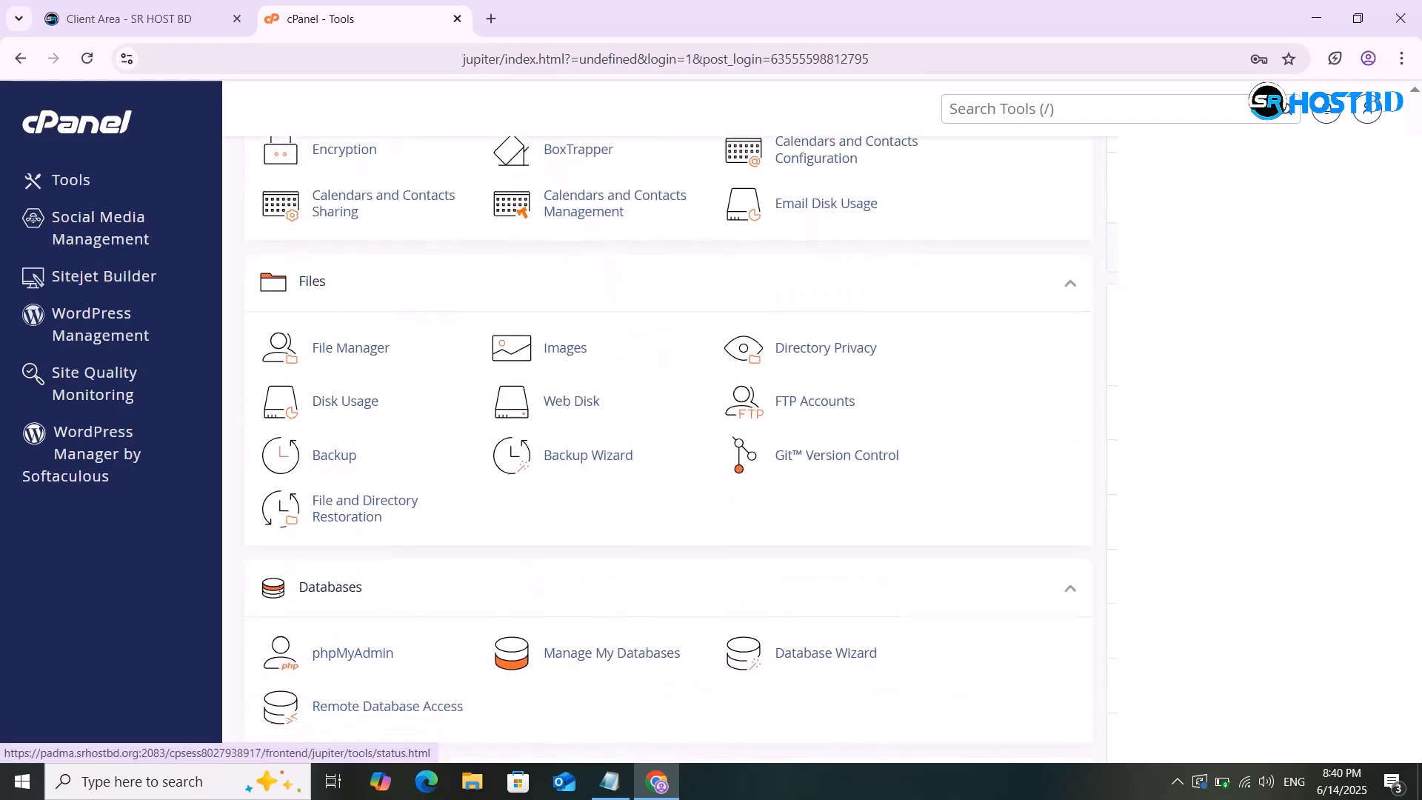
scroll(997, 658, "down", 10)
scroll(477, 645, "down", 3)
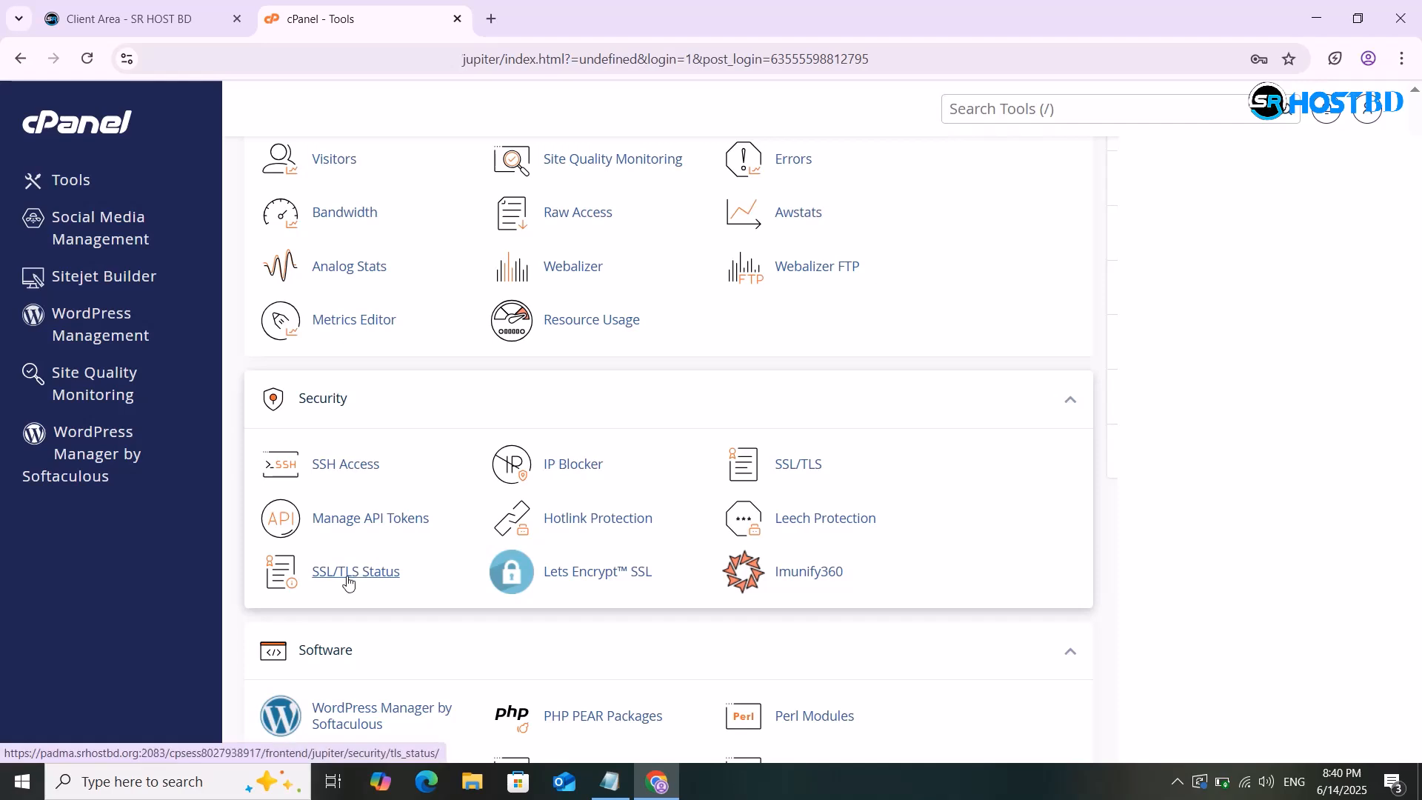
left_click(348, 583)
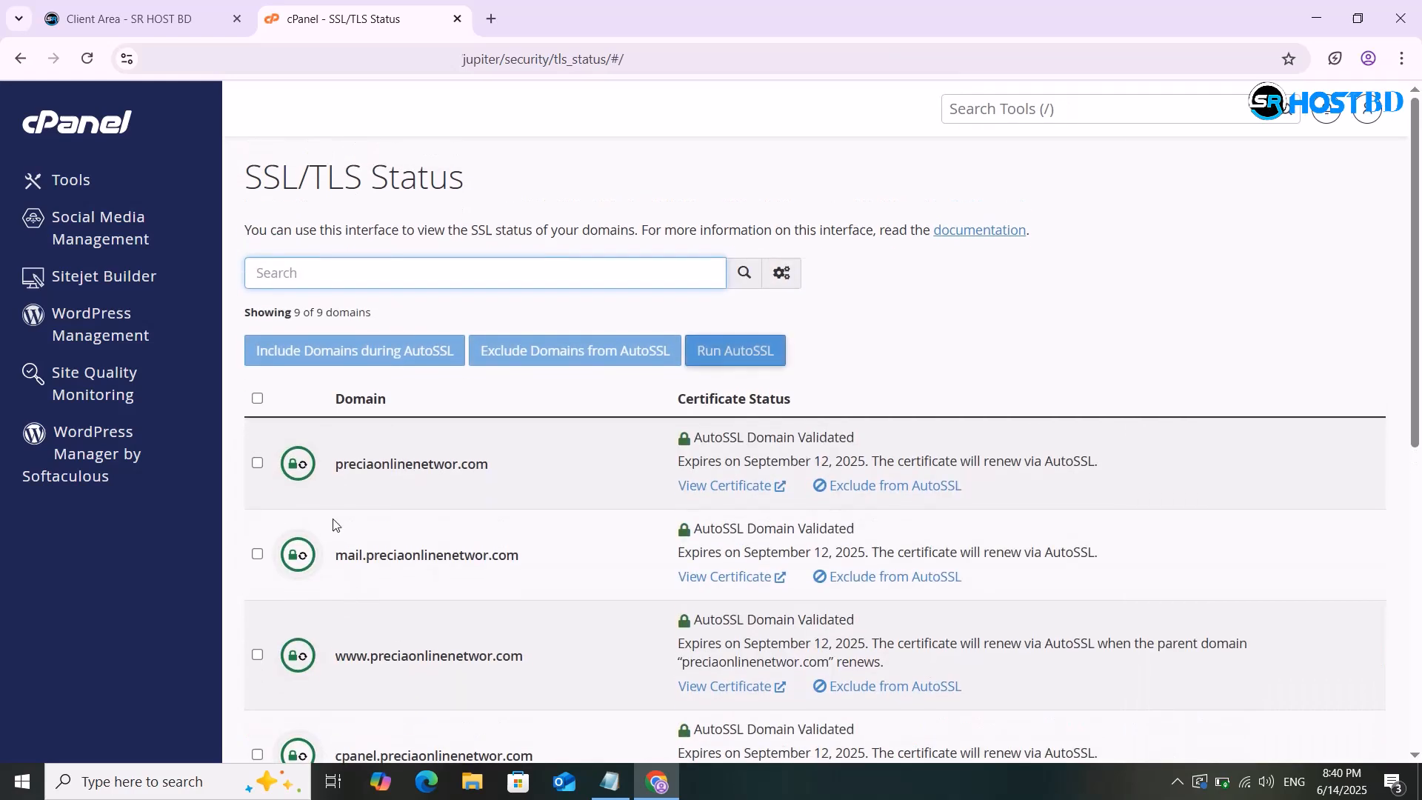
Select all listed domains and run AutoSSL on them.
left_click(258, 399)
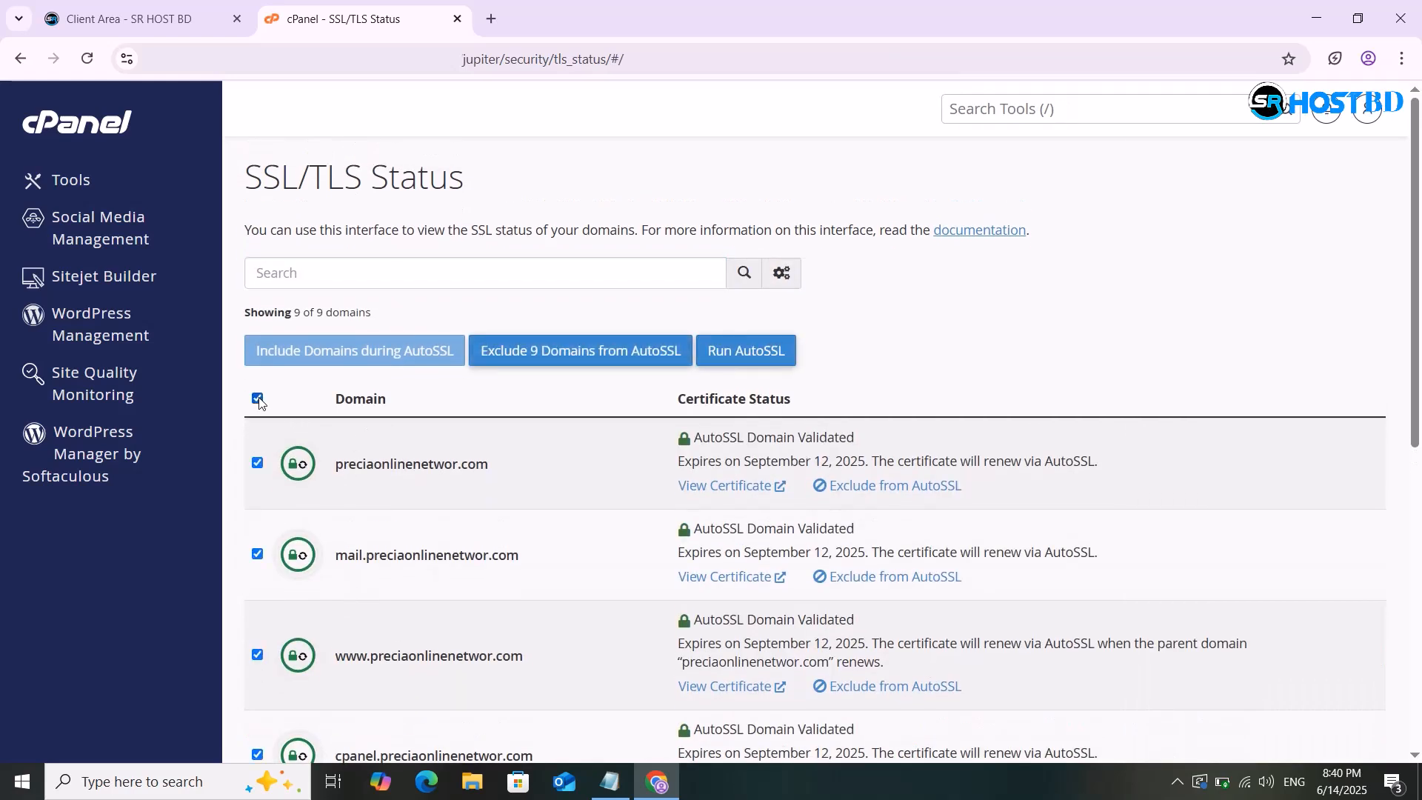
left_click(778, 348)
scroll(777, 347, "down", 8)
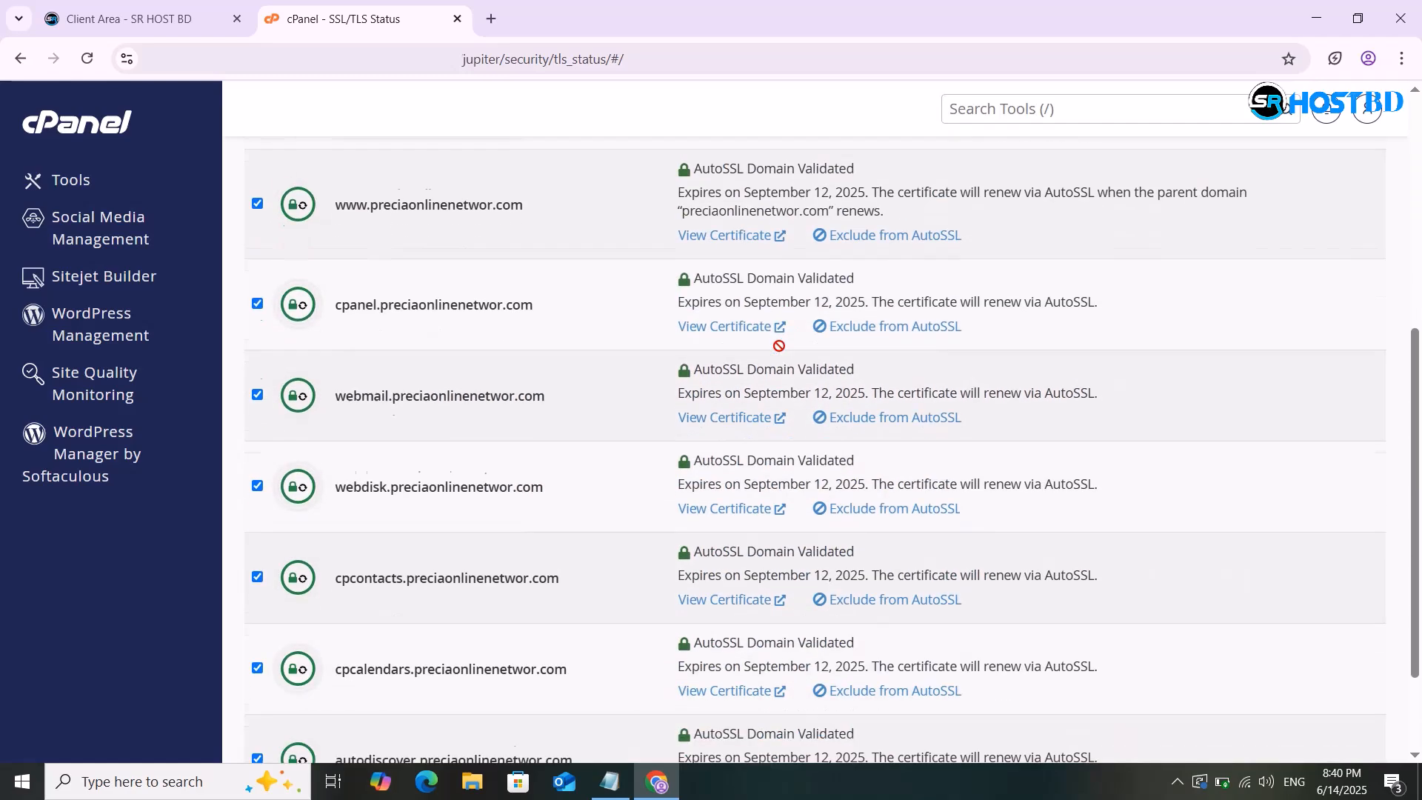
scroll(781, 348, "up", 8)
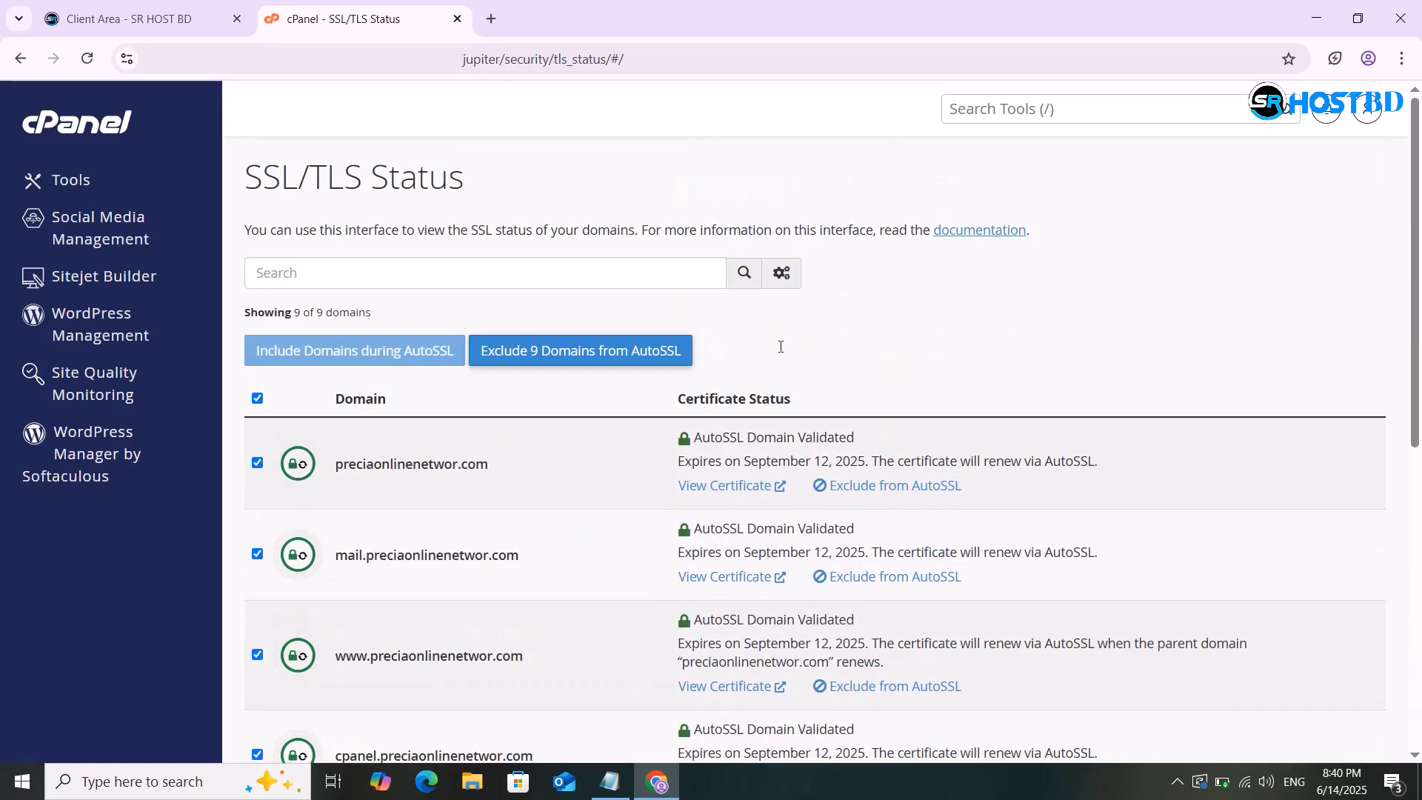
Return to the cPanel tools, open Lets Encrypt SSL and start issuing a new certificate for preciaonlinenetwor.com.
left_click(92, 133)
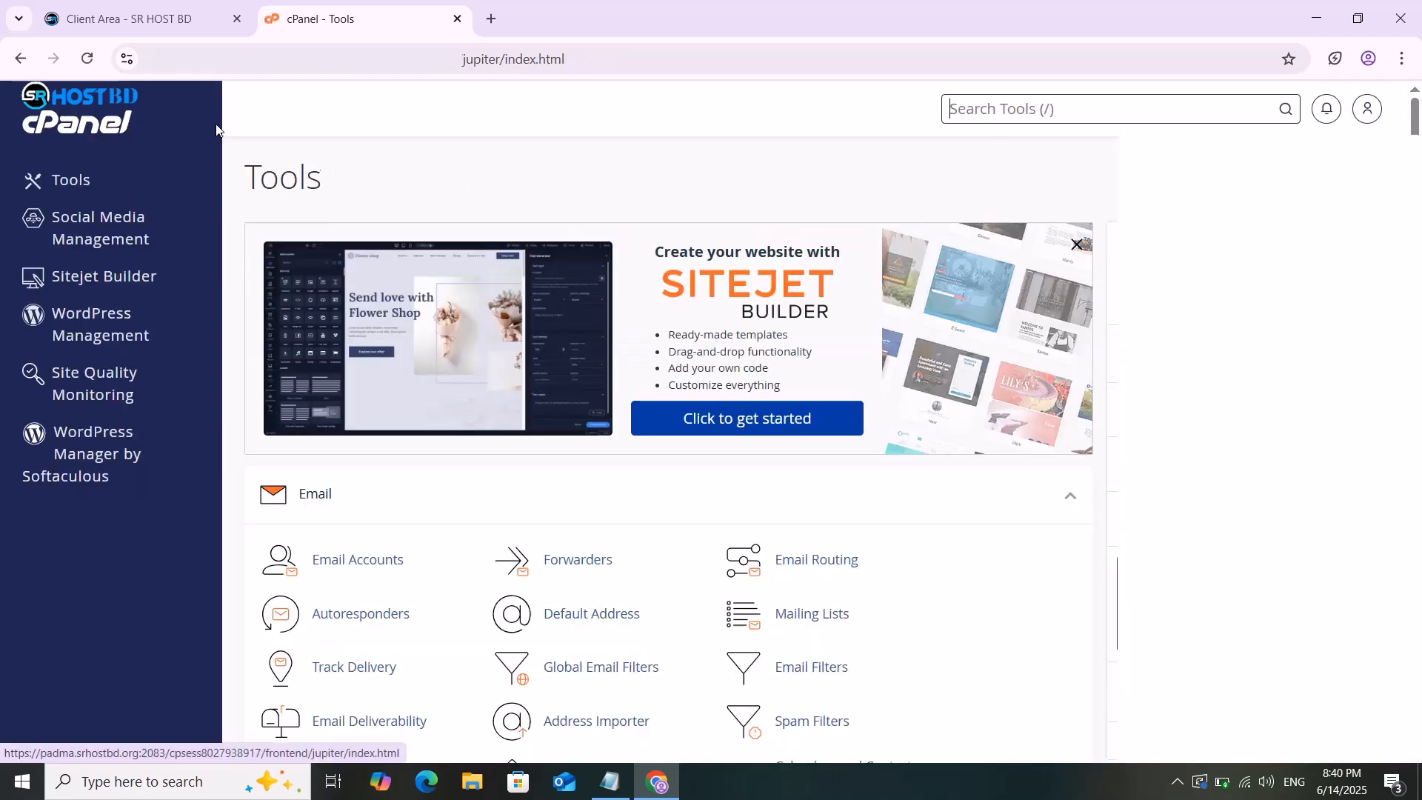
scroll(424, 400, "down", 10)
scroll(424, 404, "down", 4)
scroll(425, 404, "down", 5)
scroll(425, 403, "down", 3)
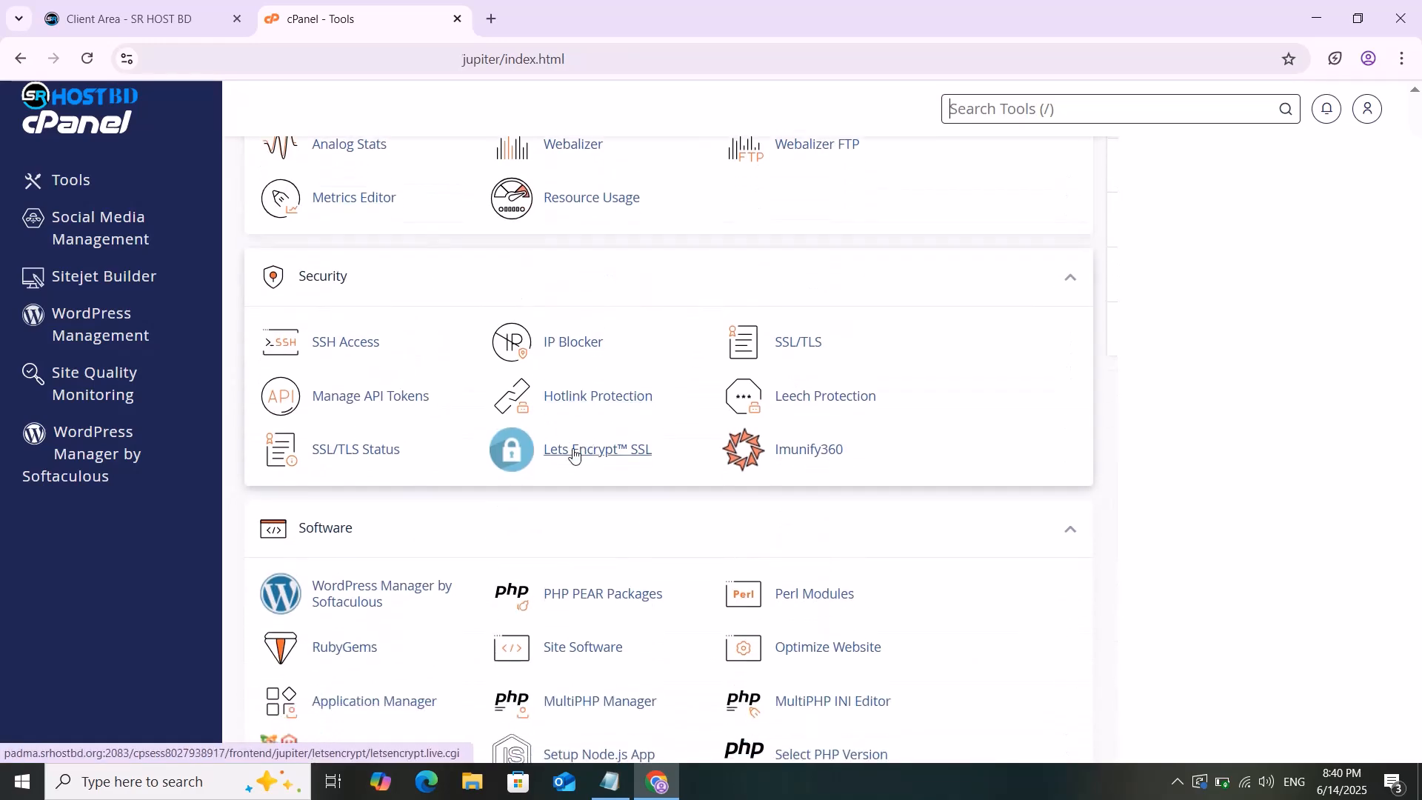
left_click(573, 452)
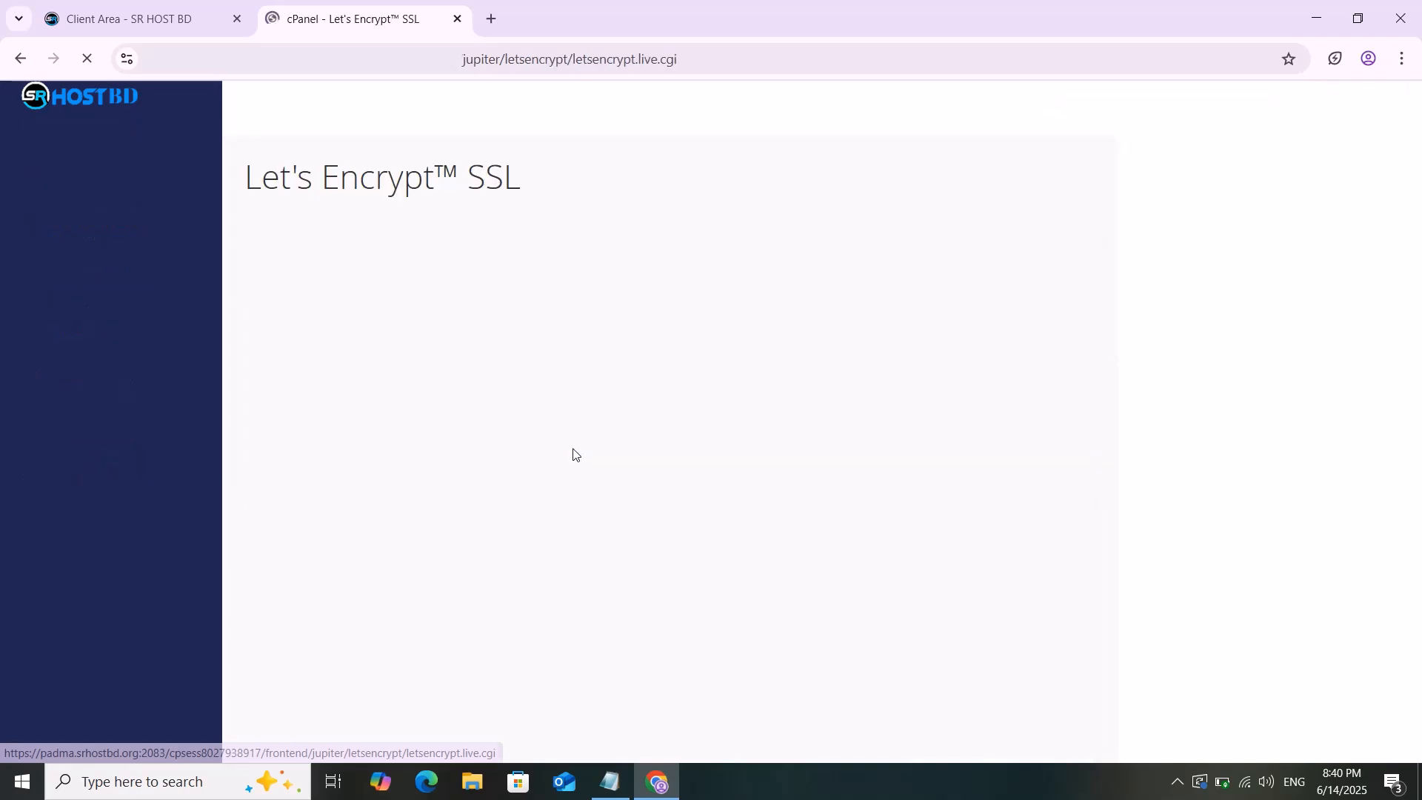
scroll(575, 453, "down", 2)
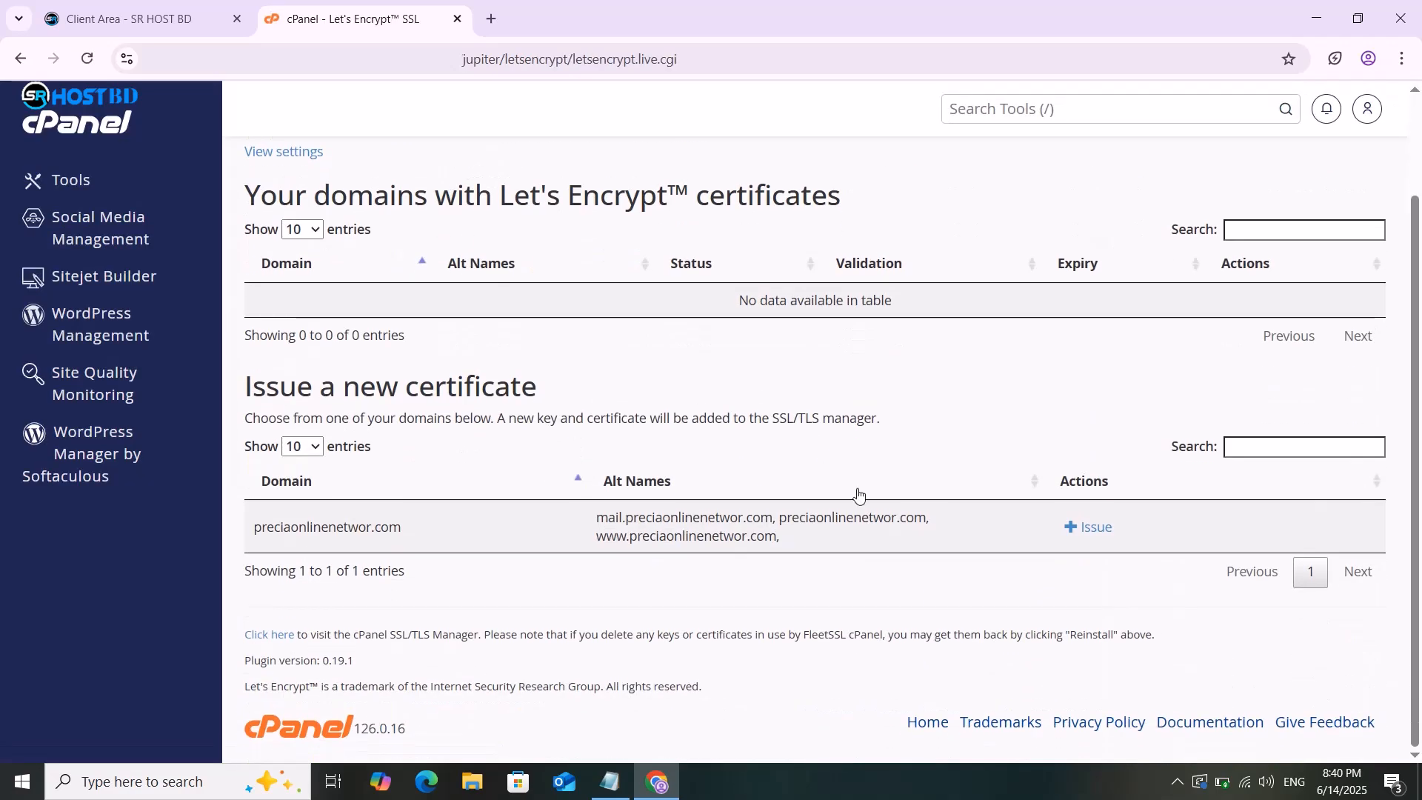
left_click(1097, 531)
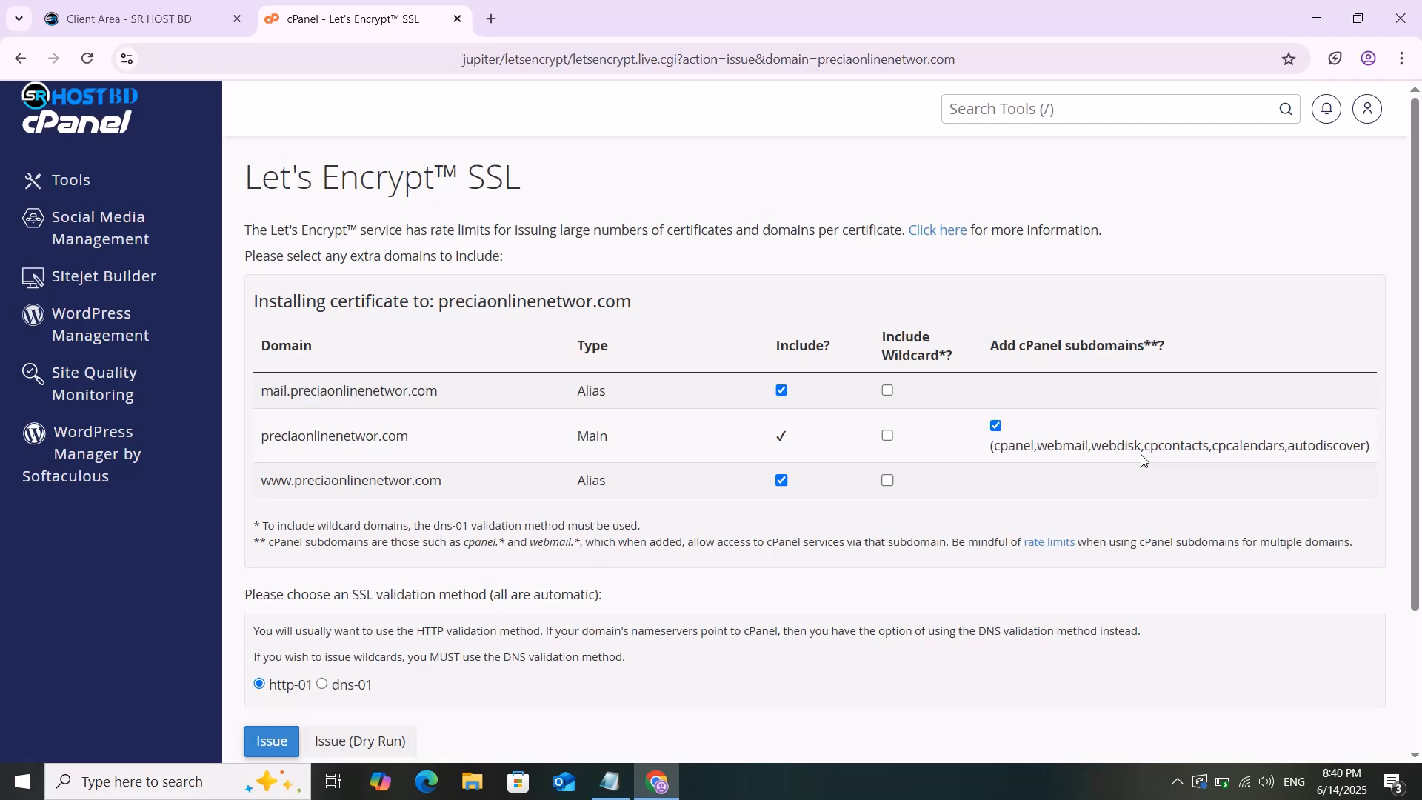
Mark the Add cPanel subdomains option with a red rectangle using the screen annotation tool, and close the tool.
key("ctrl+alt+d")
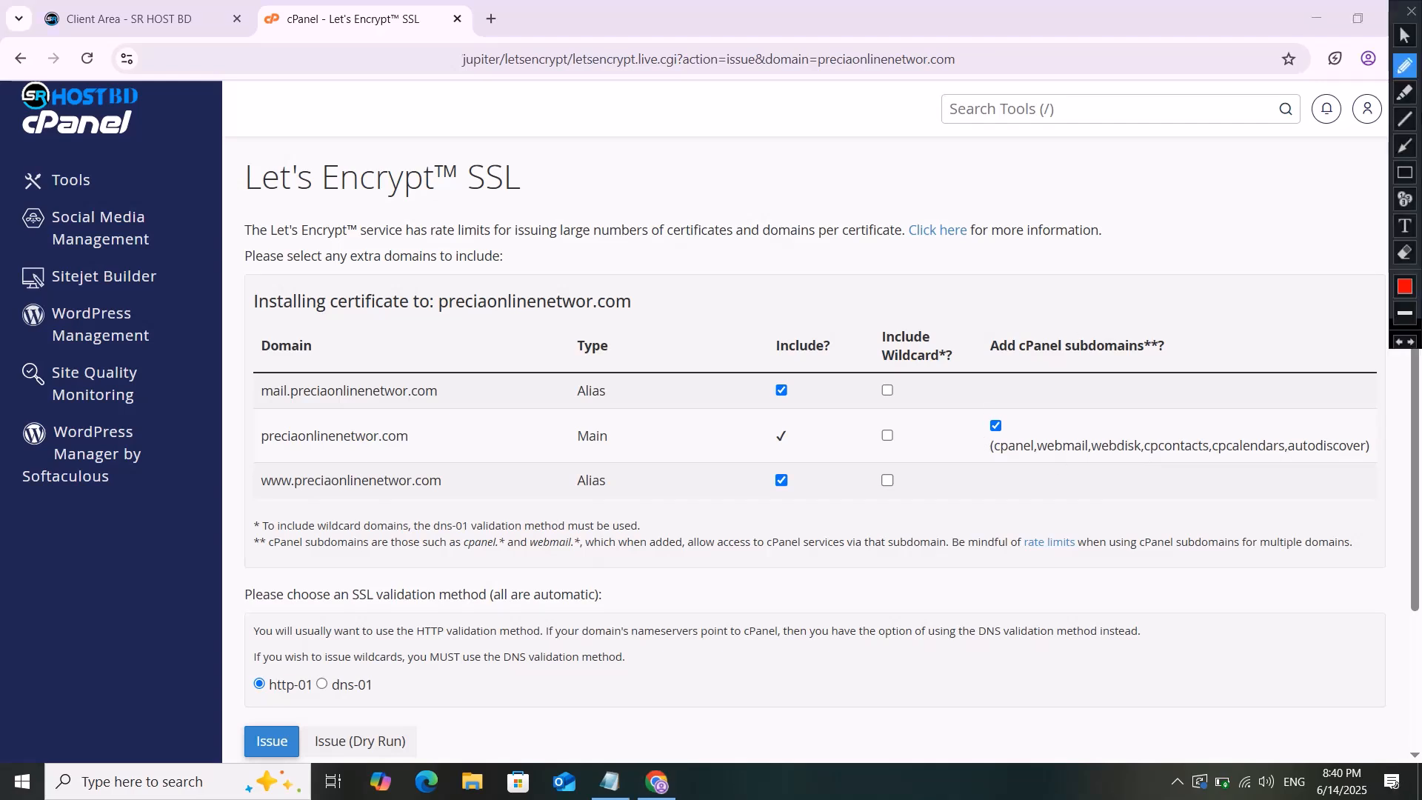
left_click(1406, 172)
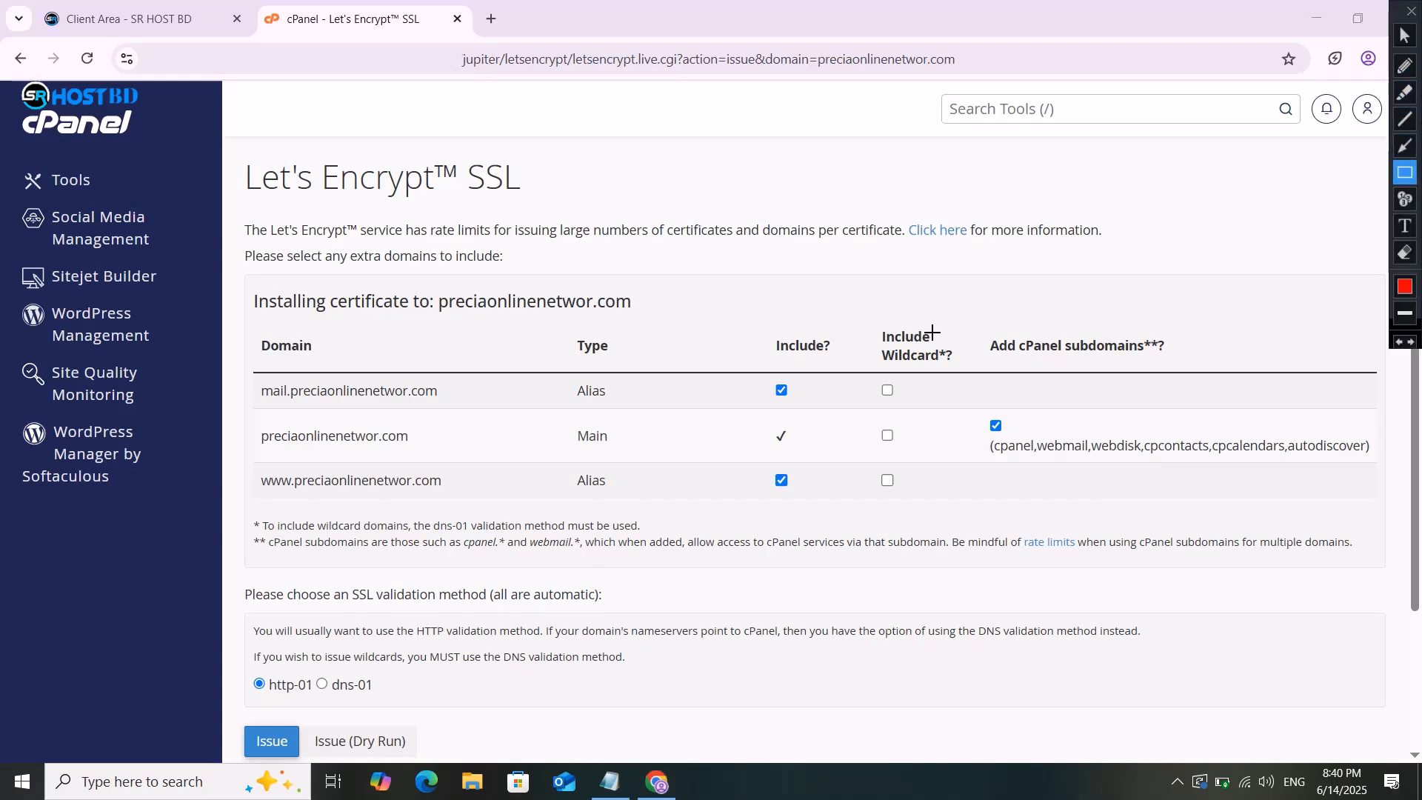
mouse_move(948, 330)
left_mouse_down()
mouse_move(1273, 501)
mouse_move(1387, 490)
left_mouse_up()
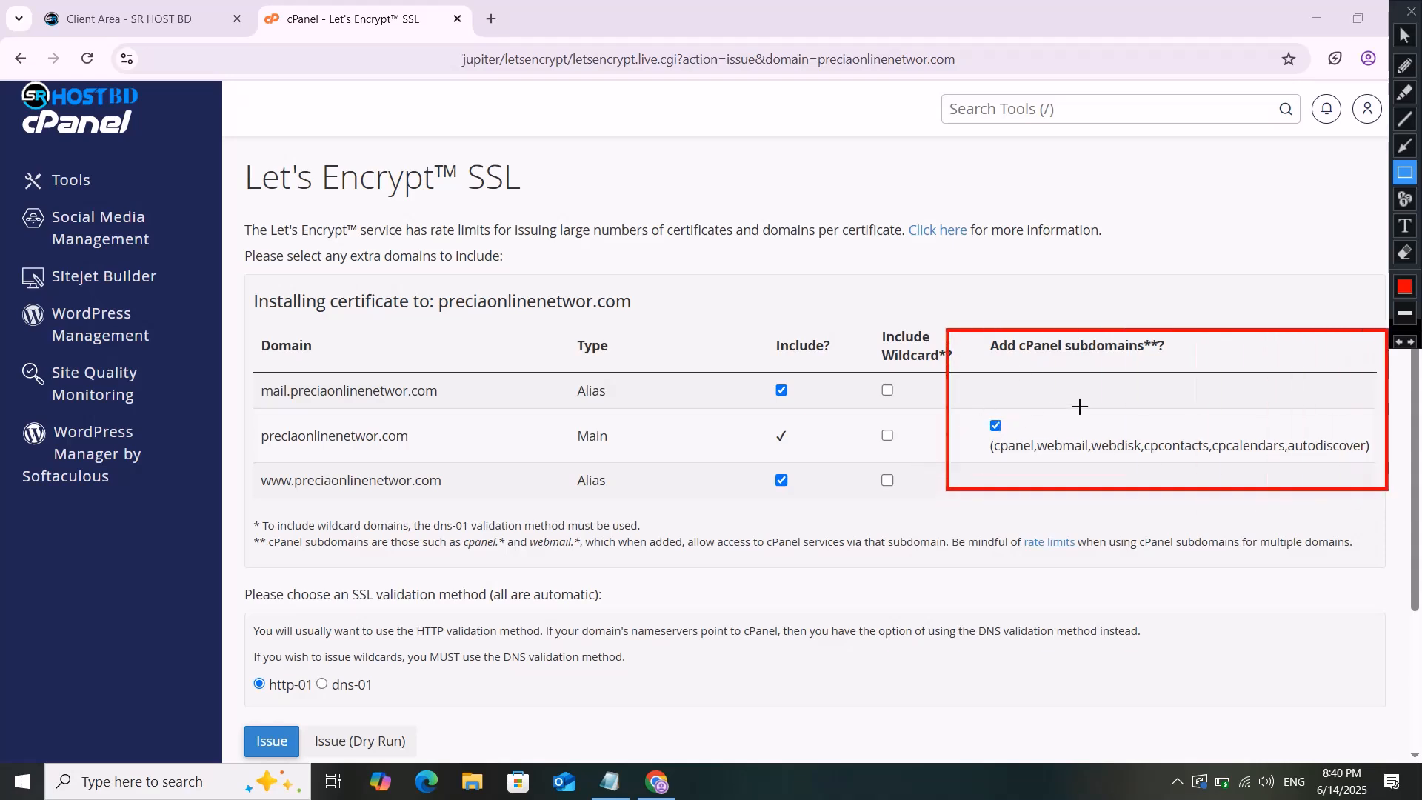
key("ctrl+alt+d")
Issue the Let's Encrypt certificate for preciaonlinenetwor.com with http-01 validation, including its aliases and cPanel subdomains.
scroll(995, 439, "down", 2)
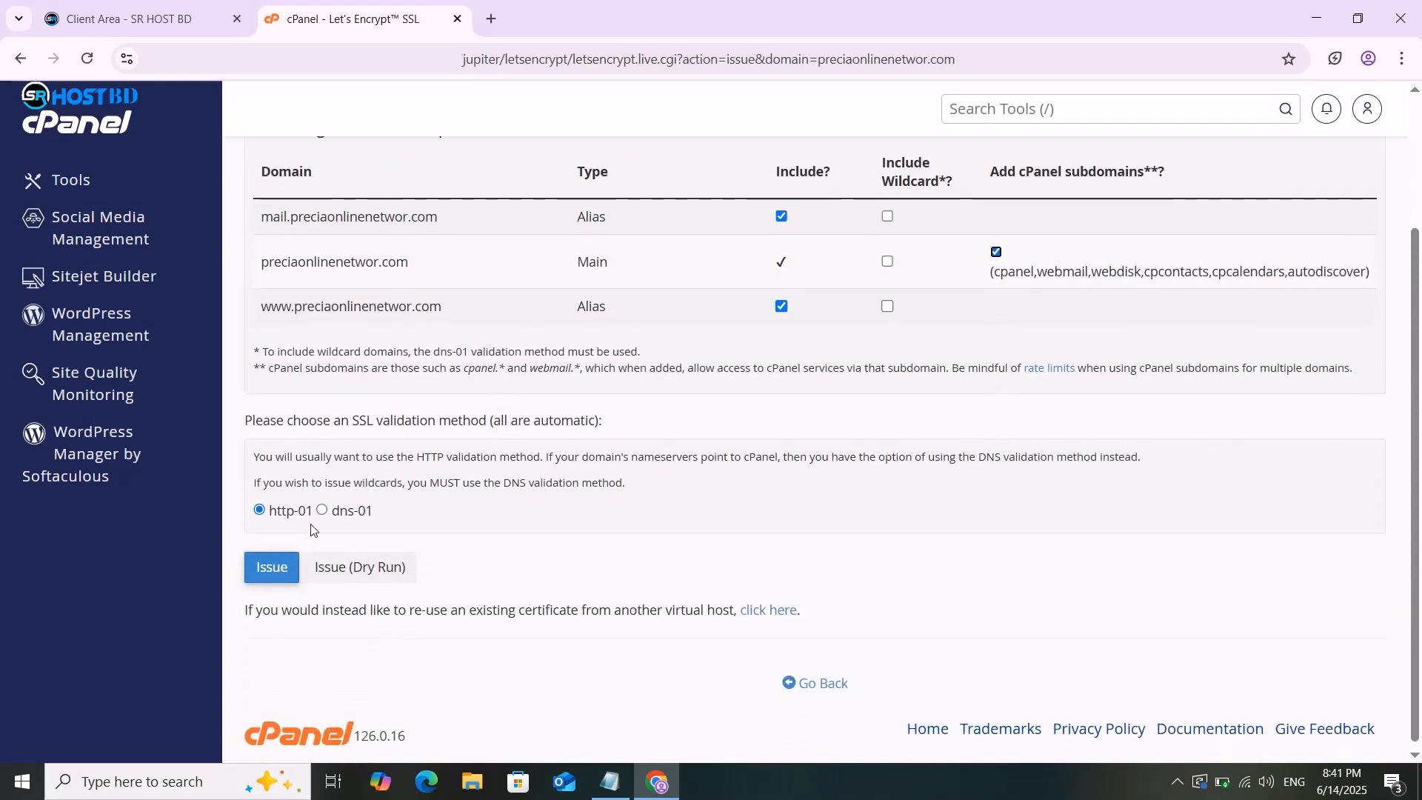
left_click(266, 581)
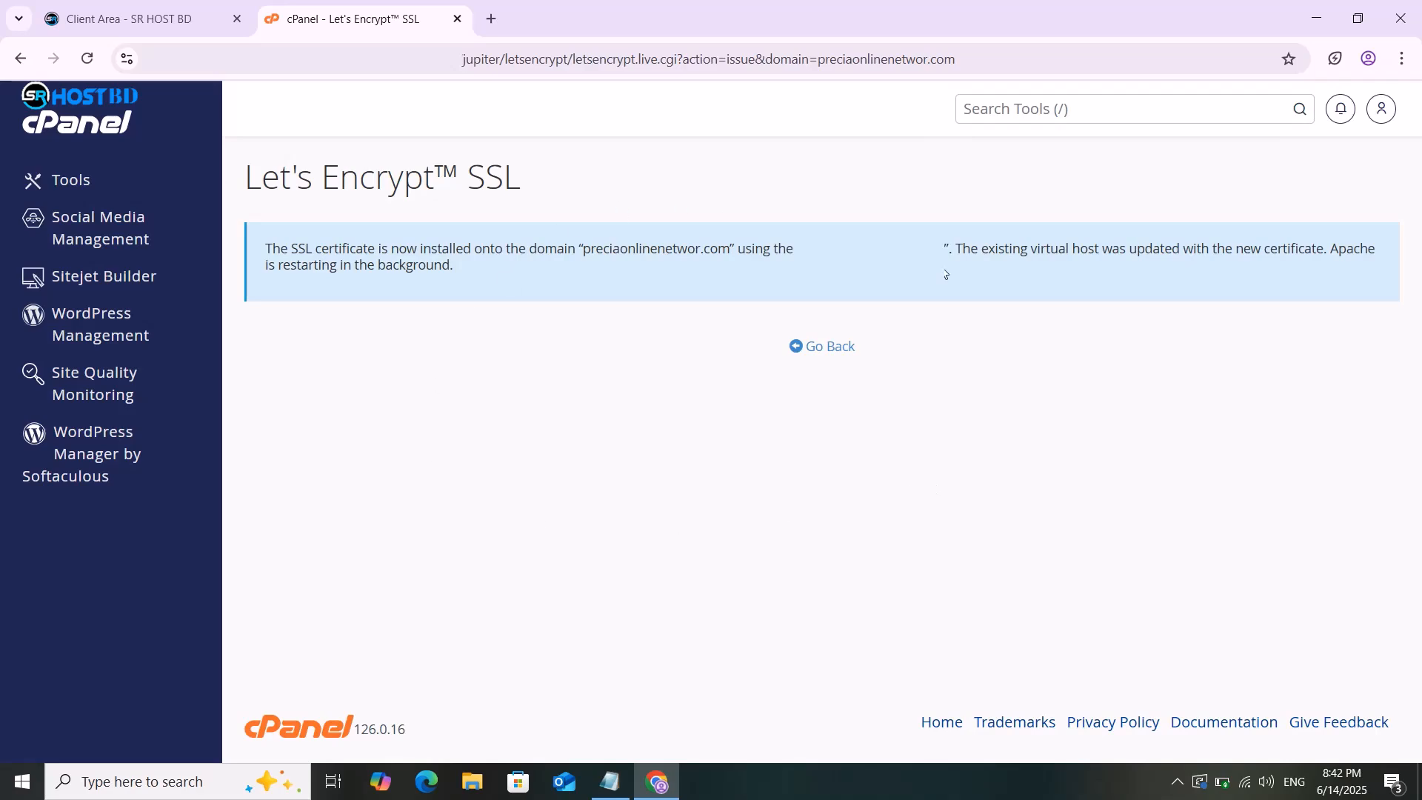
Return to the Let's Encrypt certificate overview and start issuing another certificate for preciaonlinenetwor.com.
left_click(859, 354)
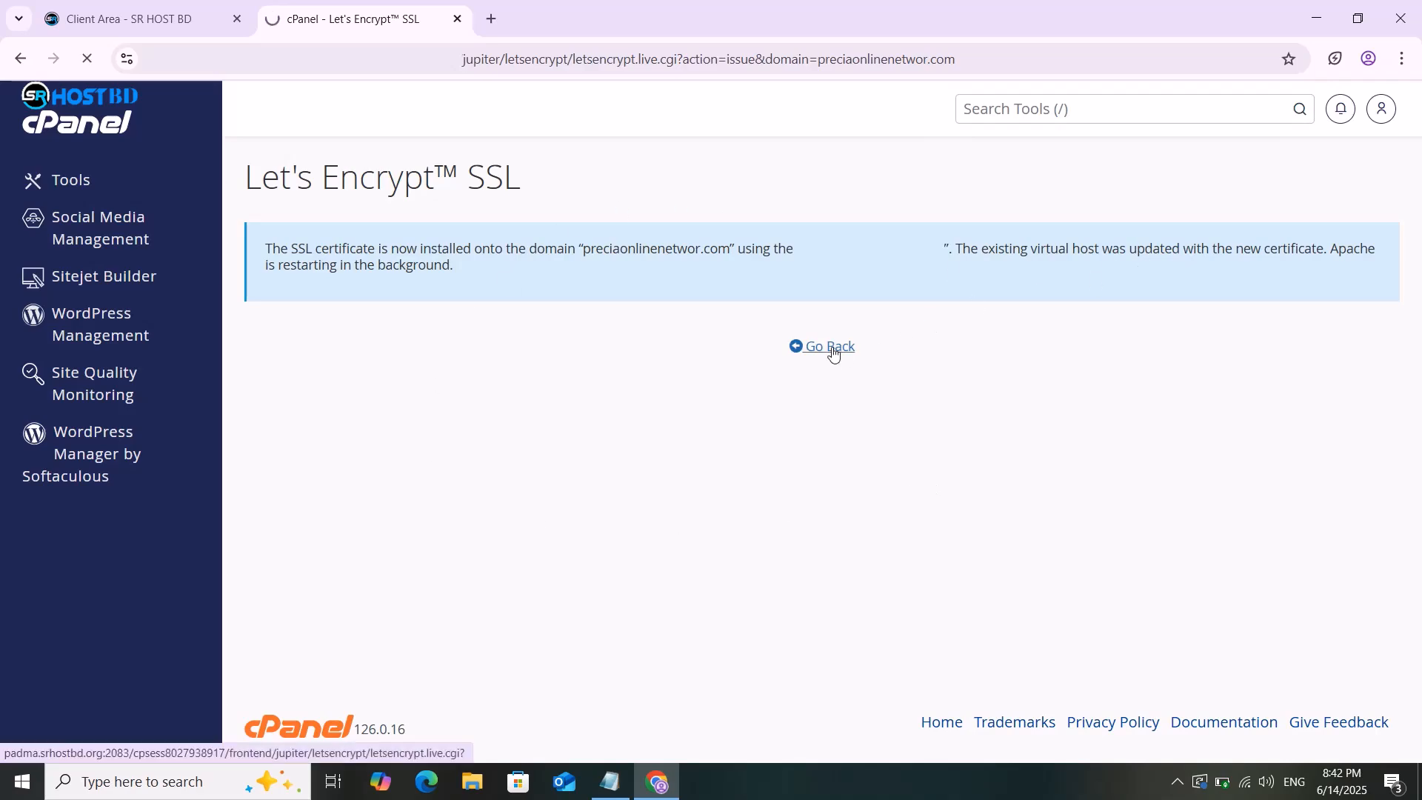
scroll(1000, 377, "down", 2)
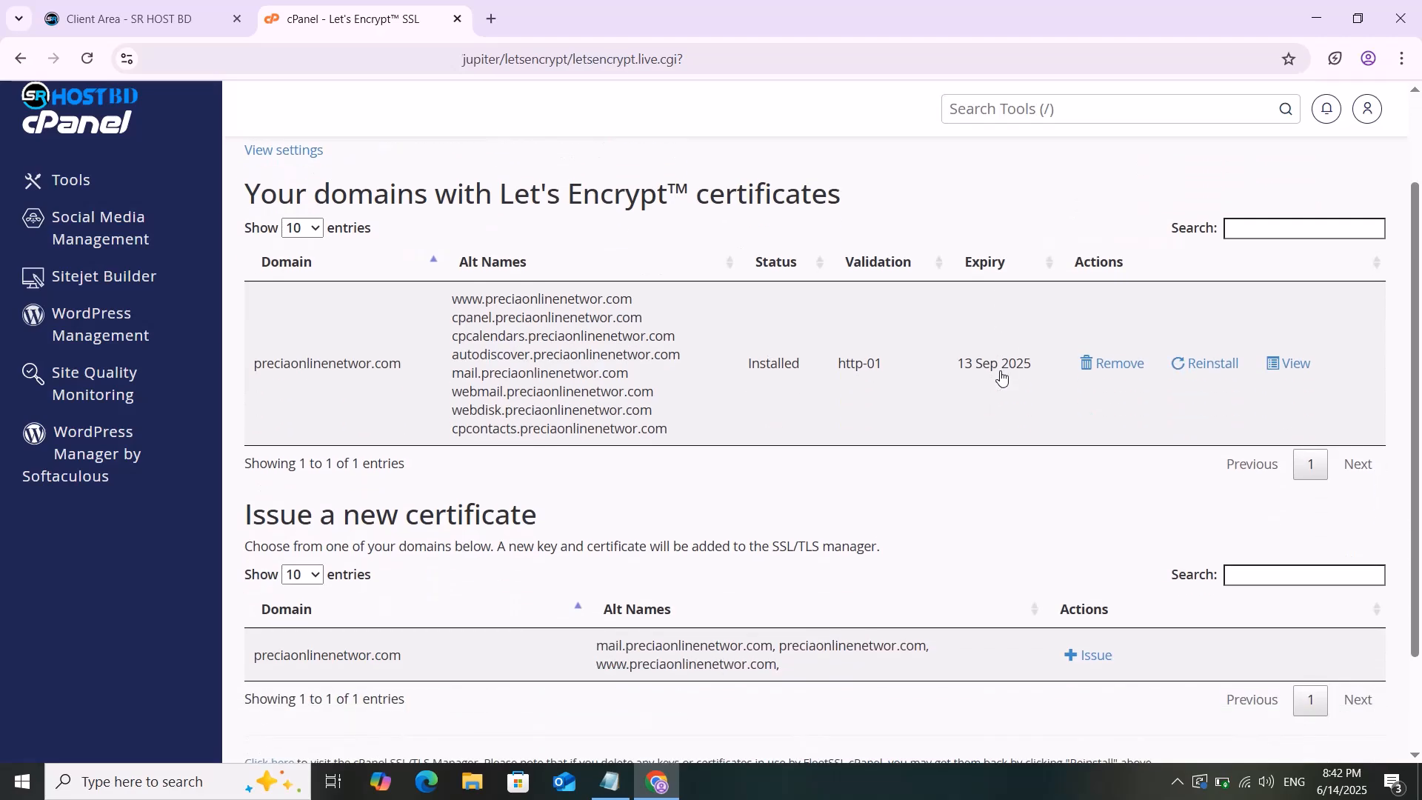
scroll(1001, 370, "down", 2)
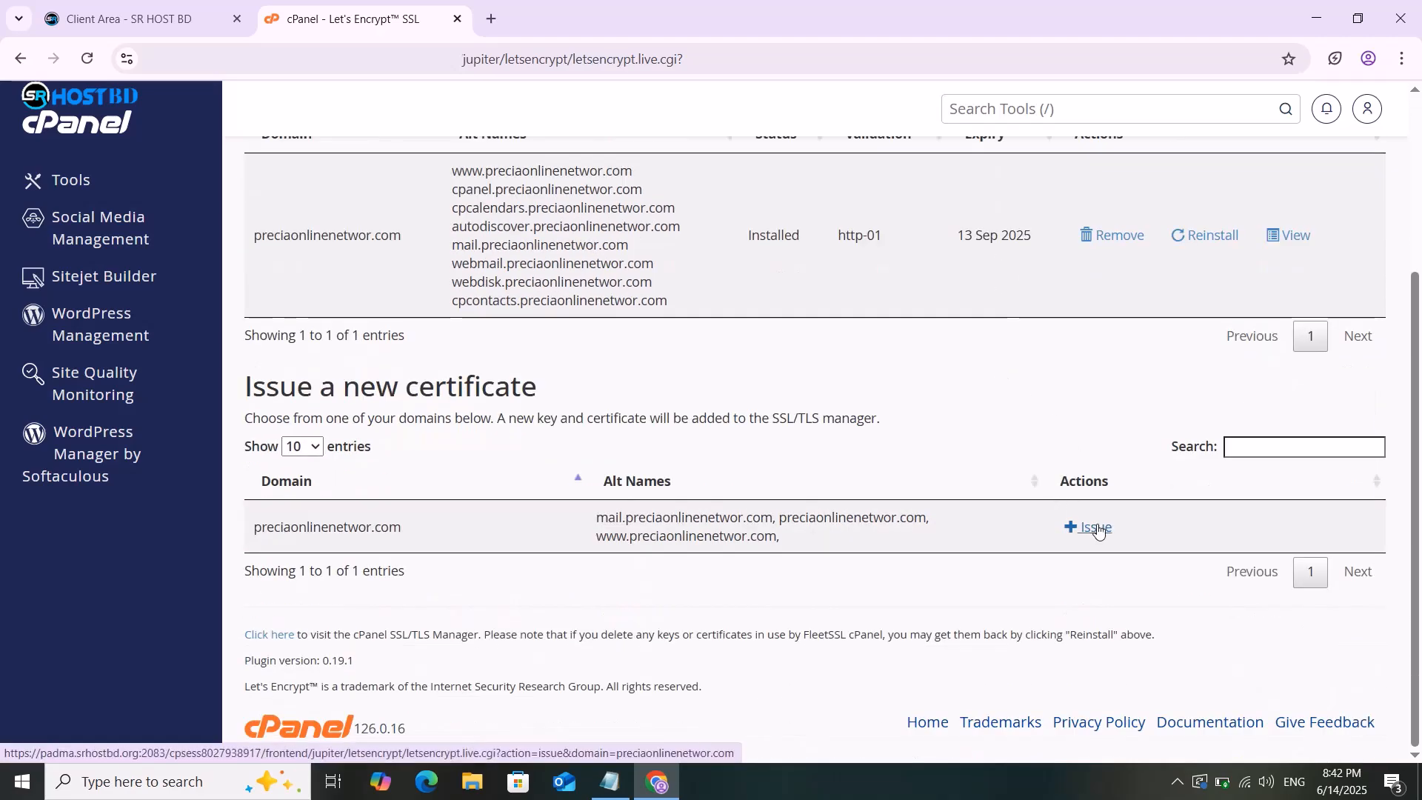
left_click(1098, 529)
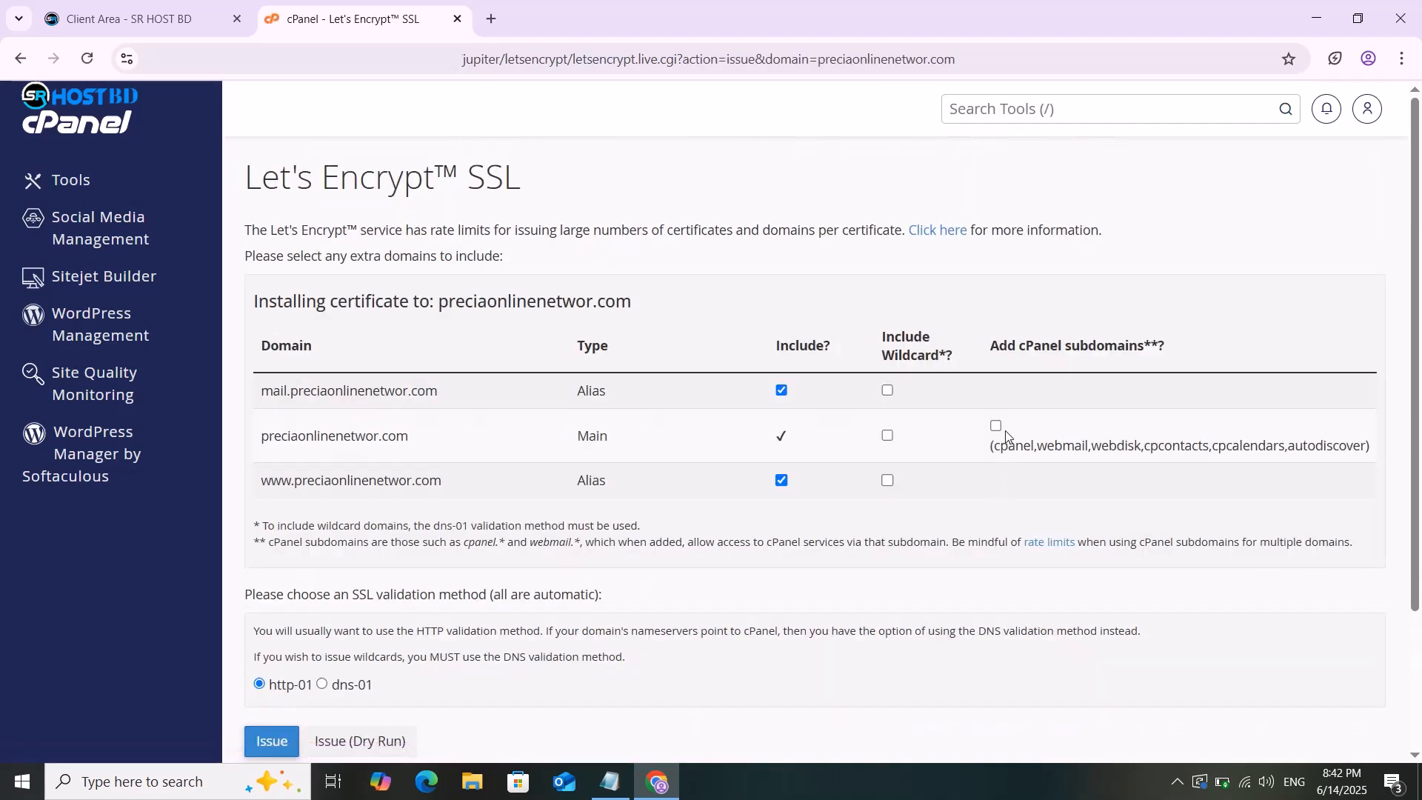
Add the cPanel subdomains, choose dns-01 validation and submit the certificate for preciaonlinenetwor.com as a dry run.
right_click(1006, 437)
left_click(998, 437)
scroll(654, 628, "down", 3)
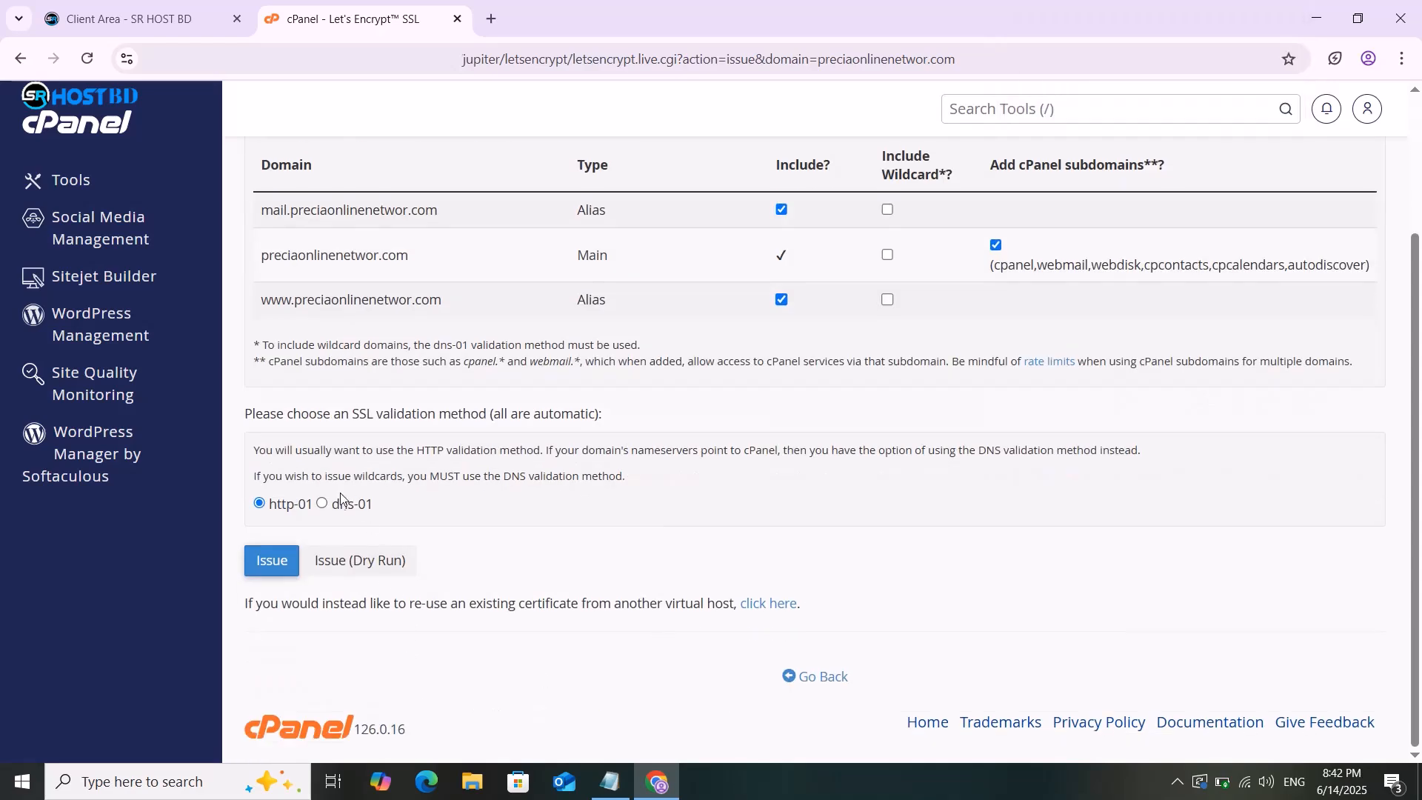
left_click(368, 559)
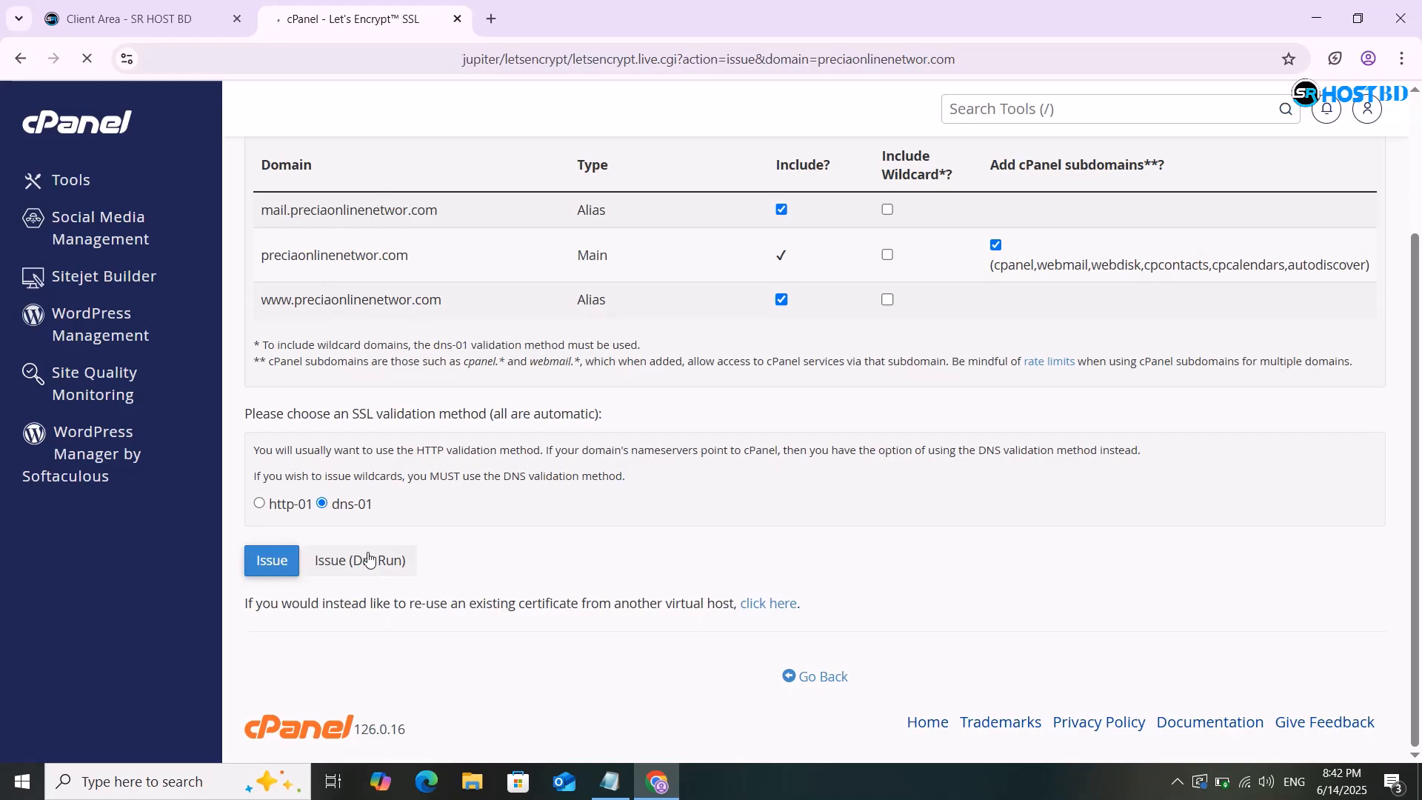
scroll(368, 559, "up", 2)
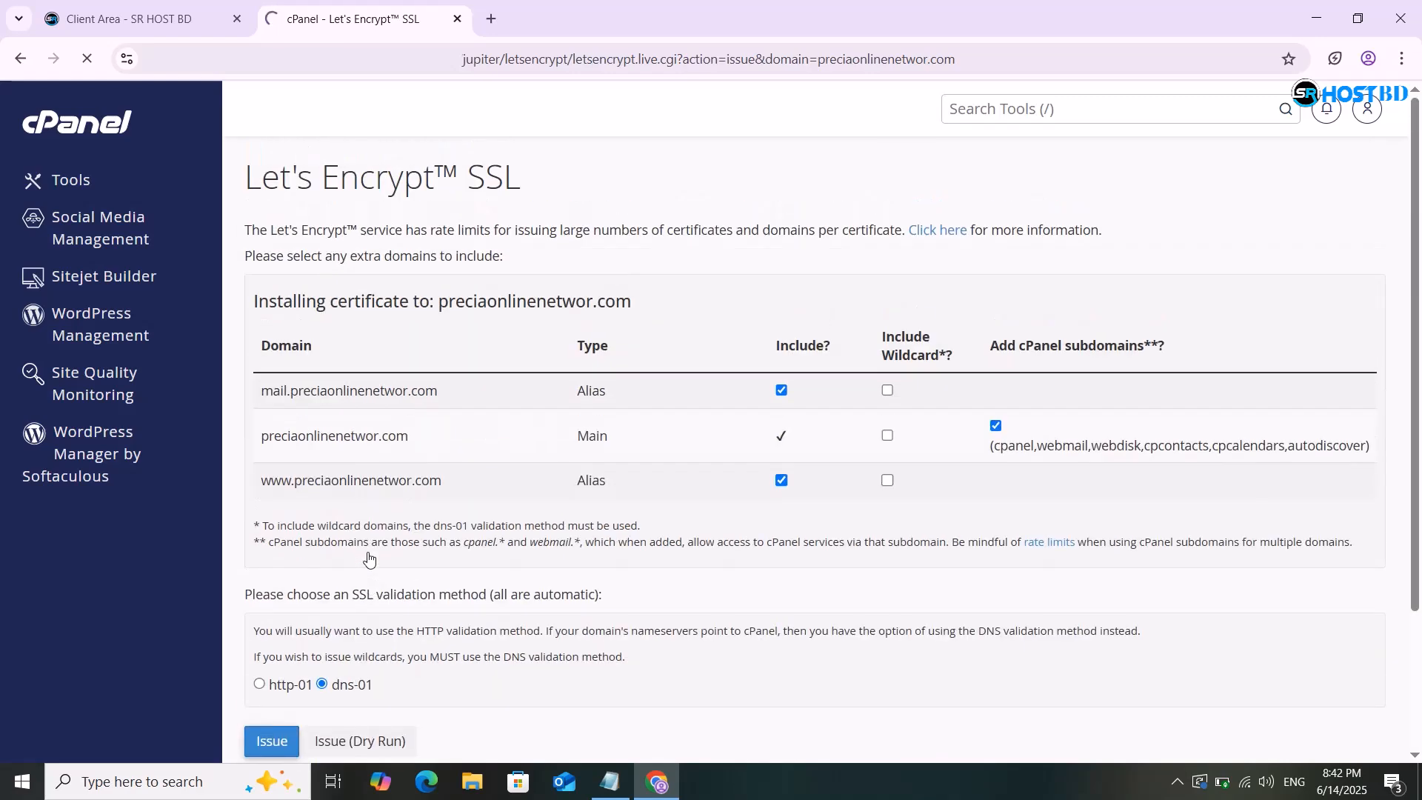
Return to the cPanel tools overview and look through its categories as far as Security.
left_click(115, 135)
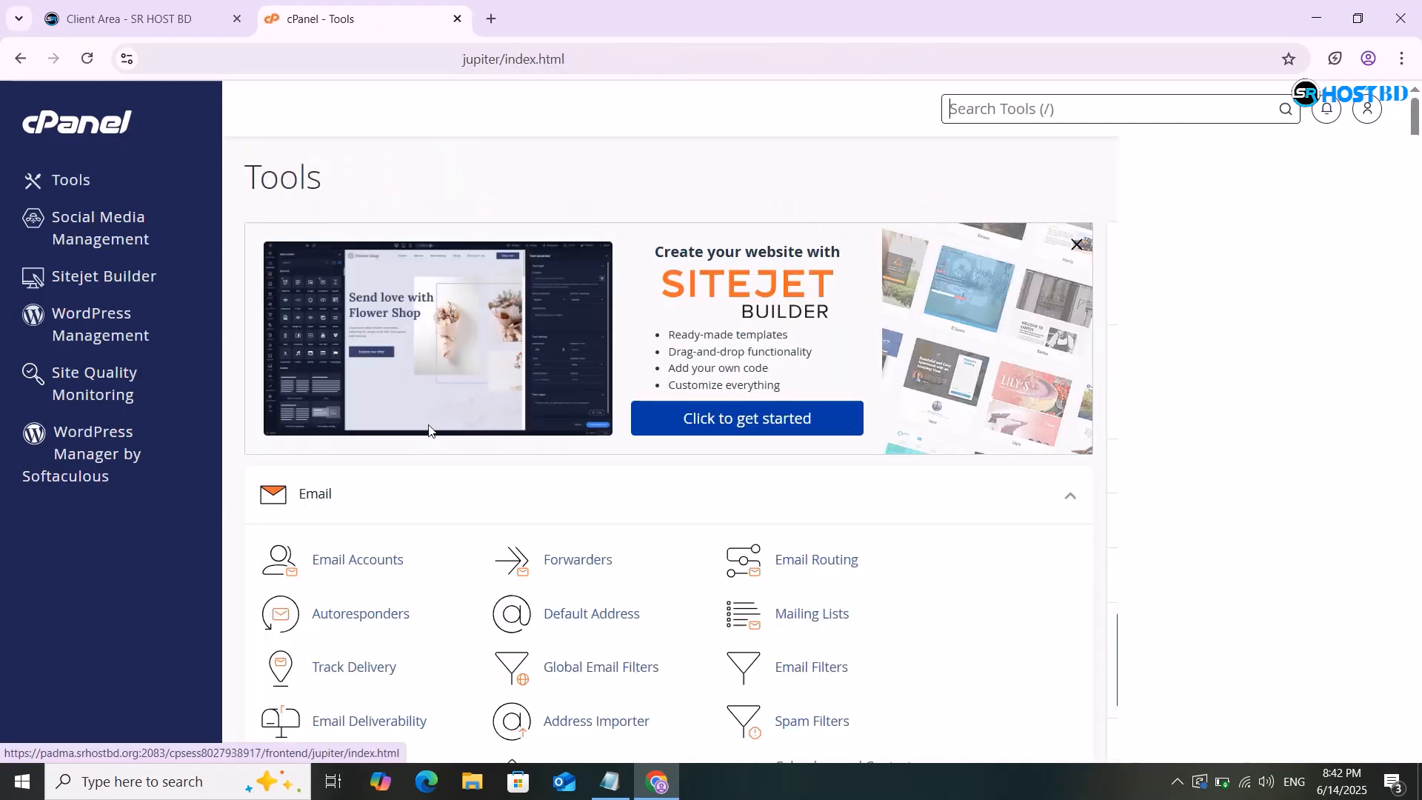
scroll(426, 415, "down", 3)
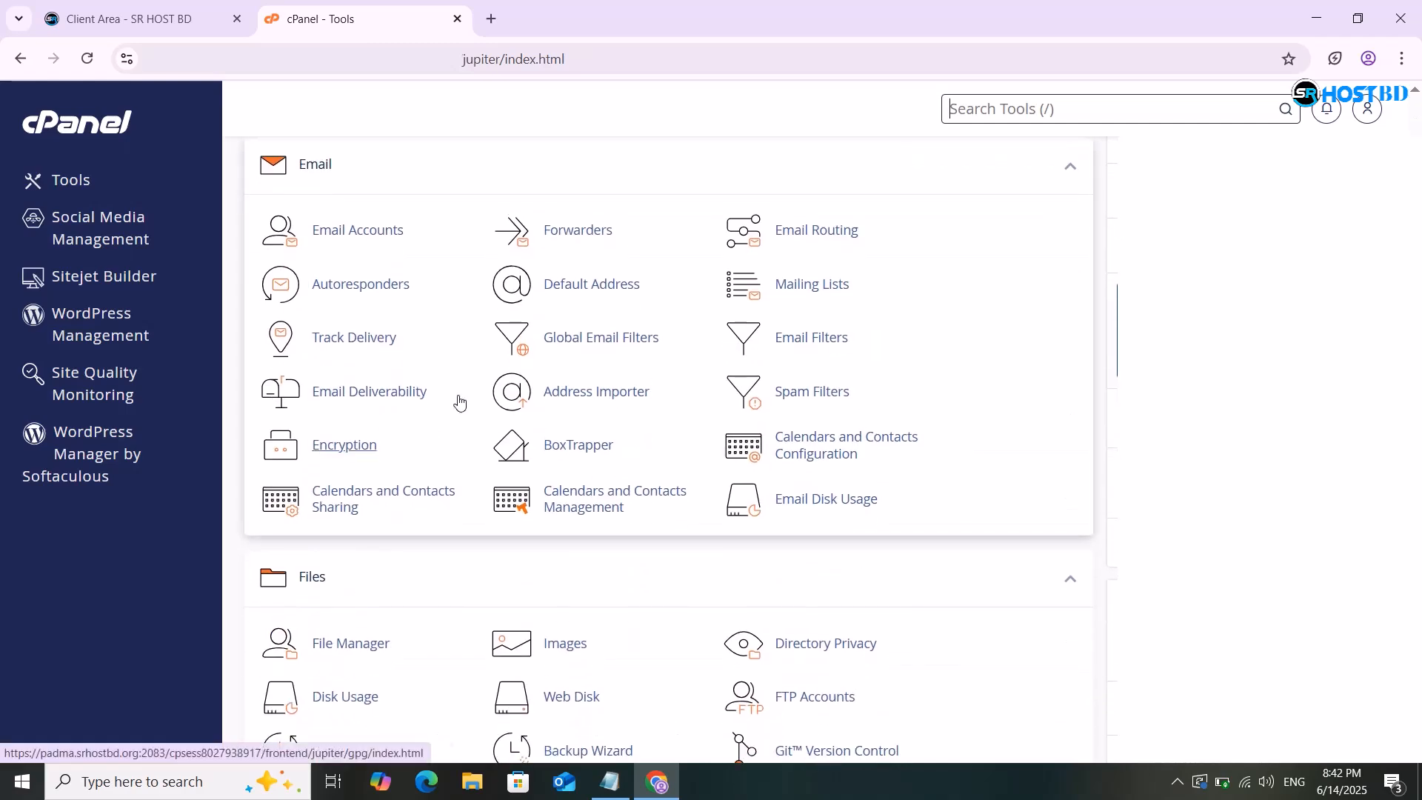
scroll(461, 404, "down", 10)
scroll(530, 302, "down", 1)
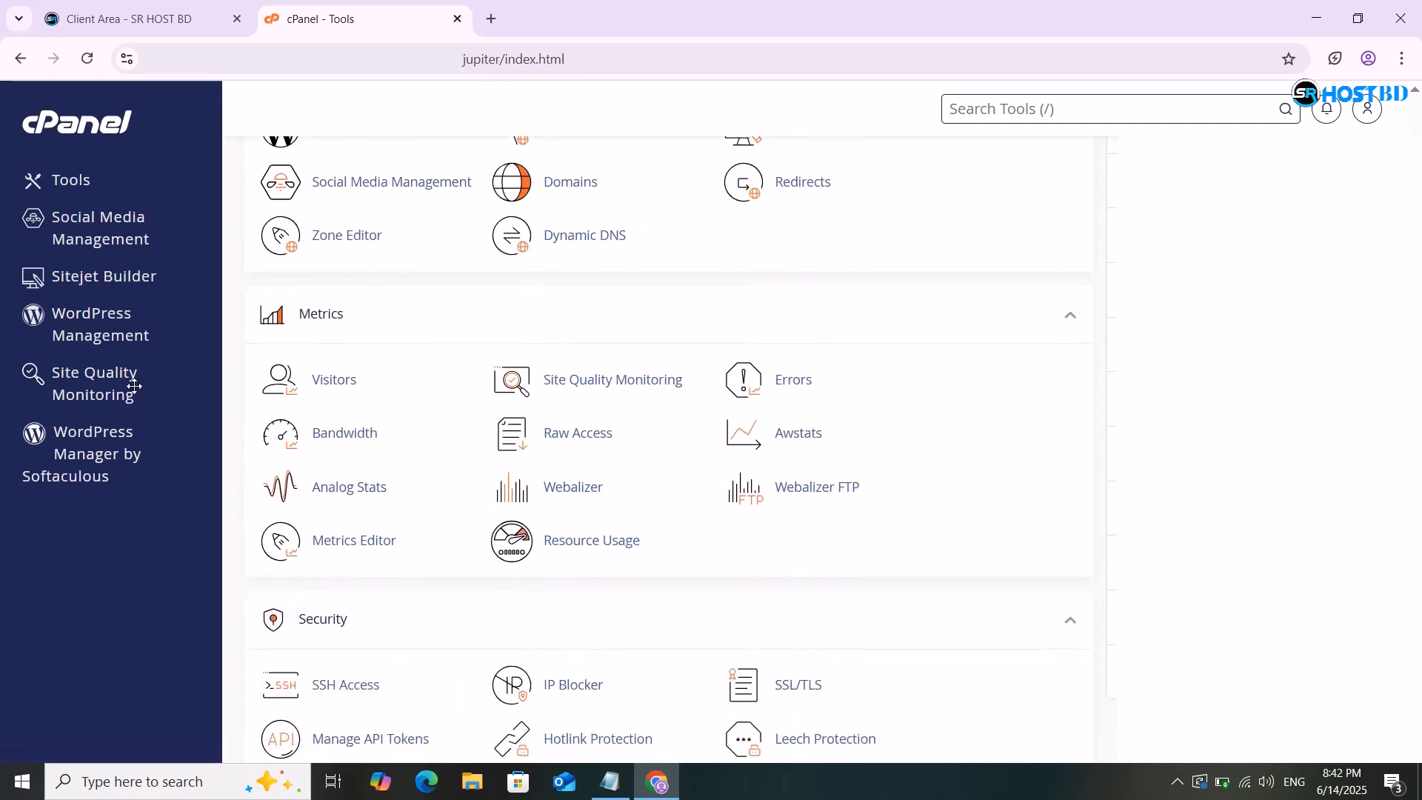
Switch to the SR HOST BD site, open its home page and look through the domain prices and hosting plans.
left_click(135, 14)
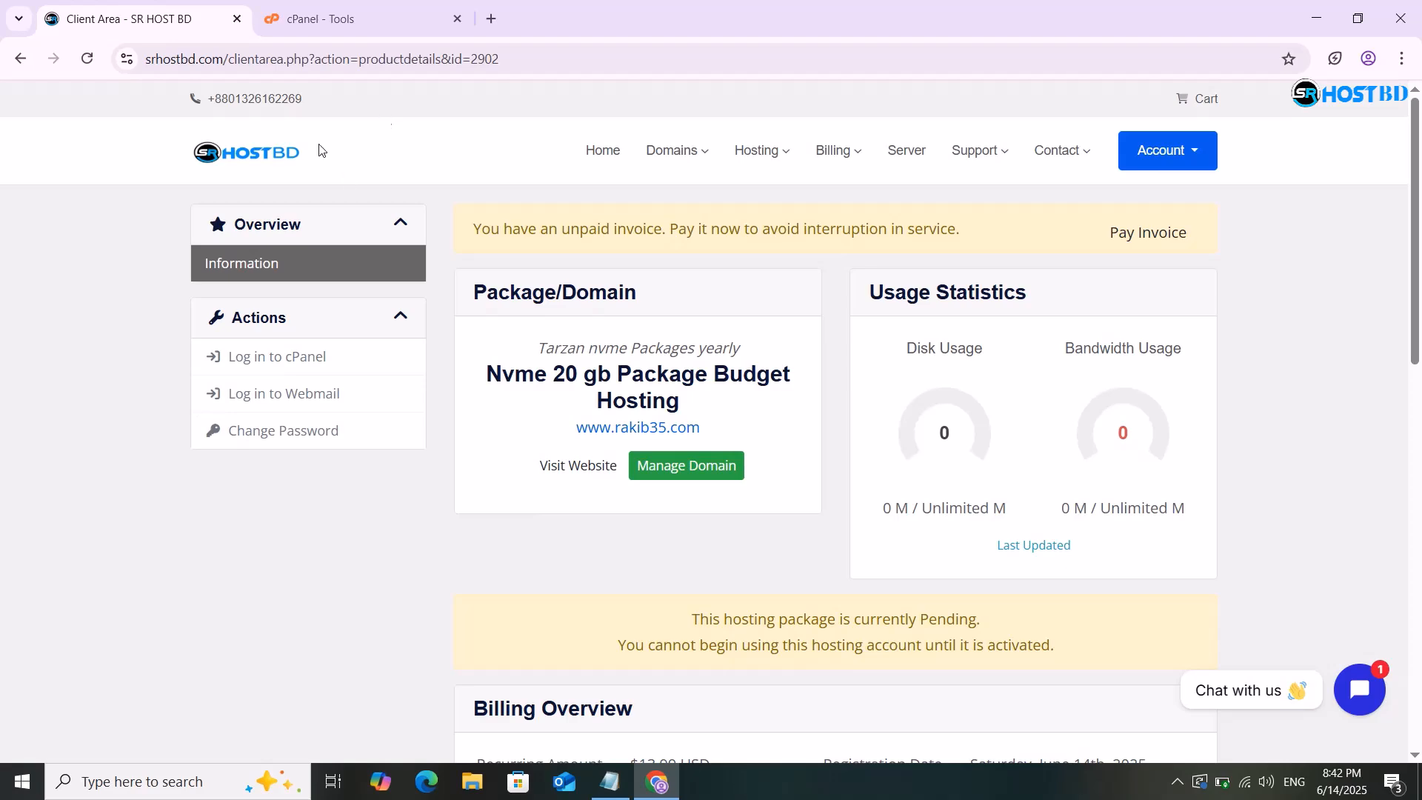
left_click(280, 165)
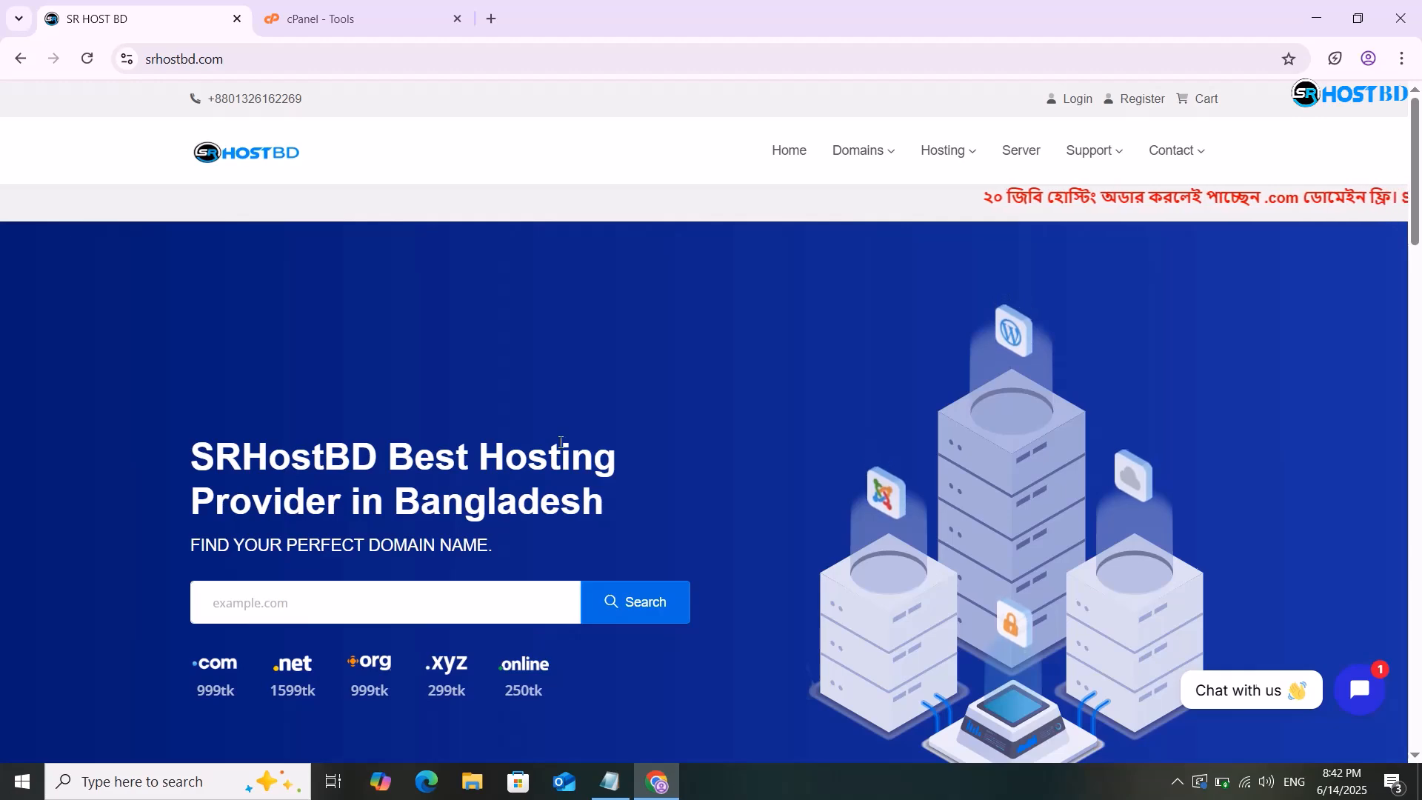
scroll(561, 443, "down", 5)
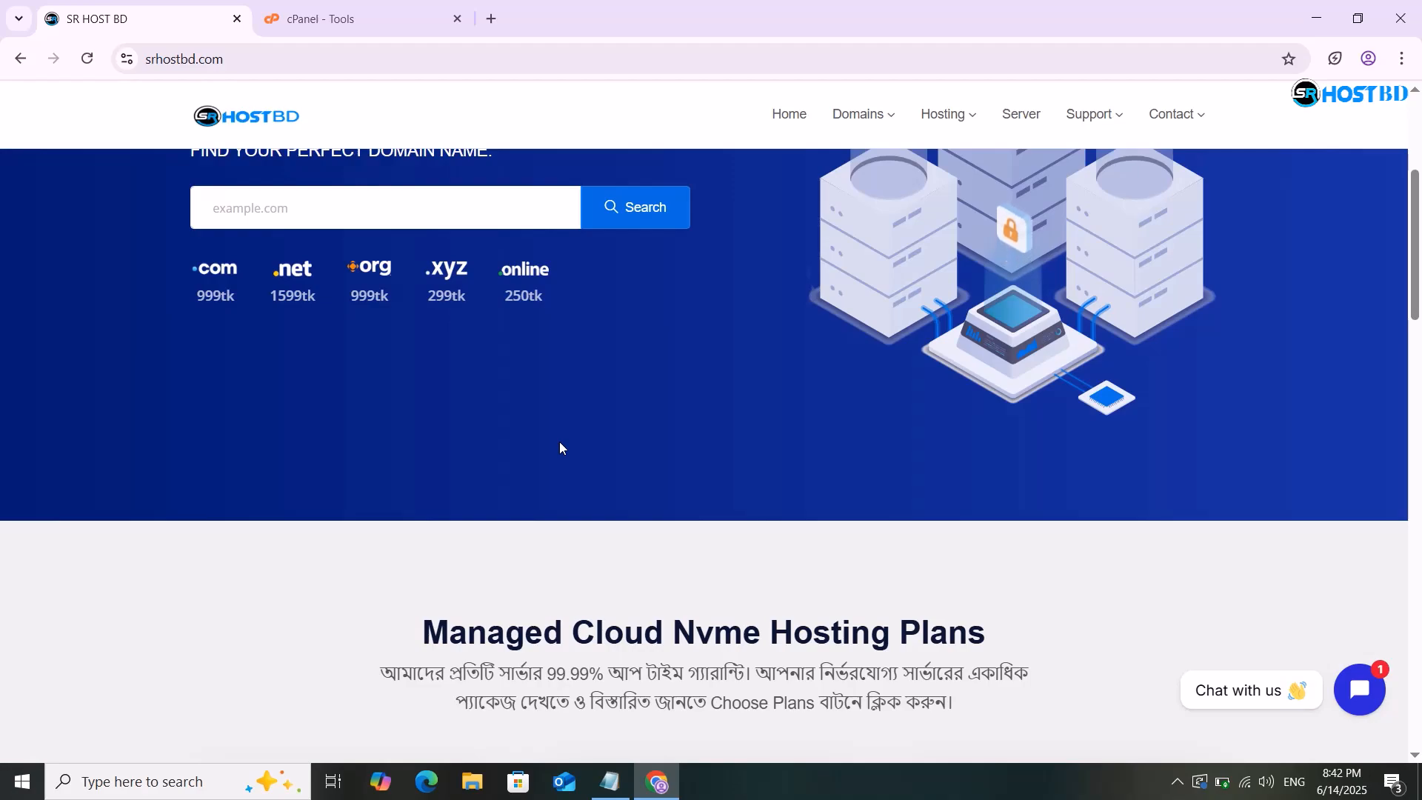
scroll(558, 442, "down", 10)
scroll(558, 442, "up", 7)
scroll(559, 441, "up", 6)
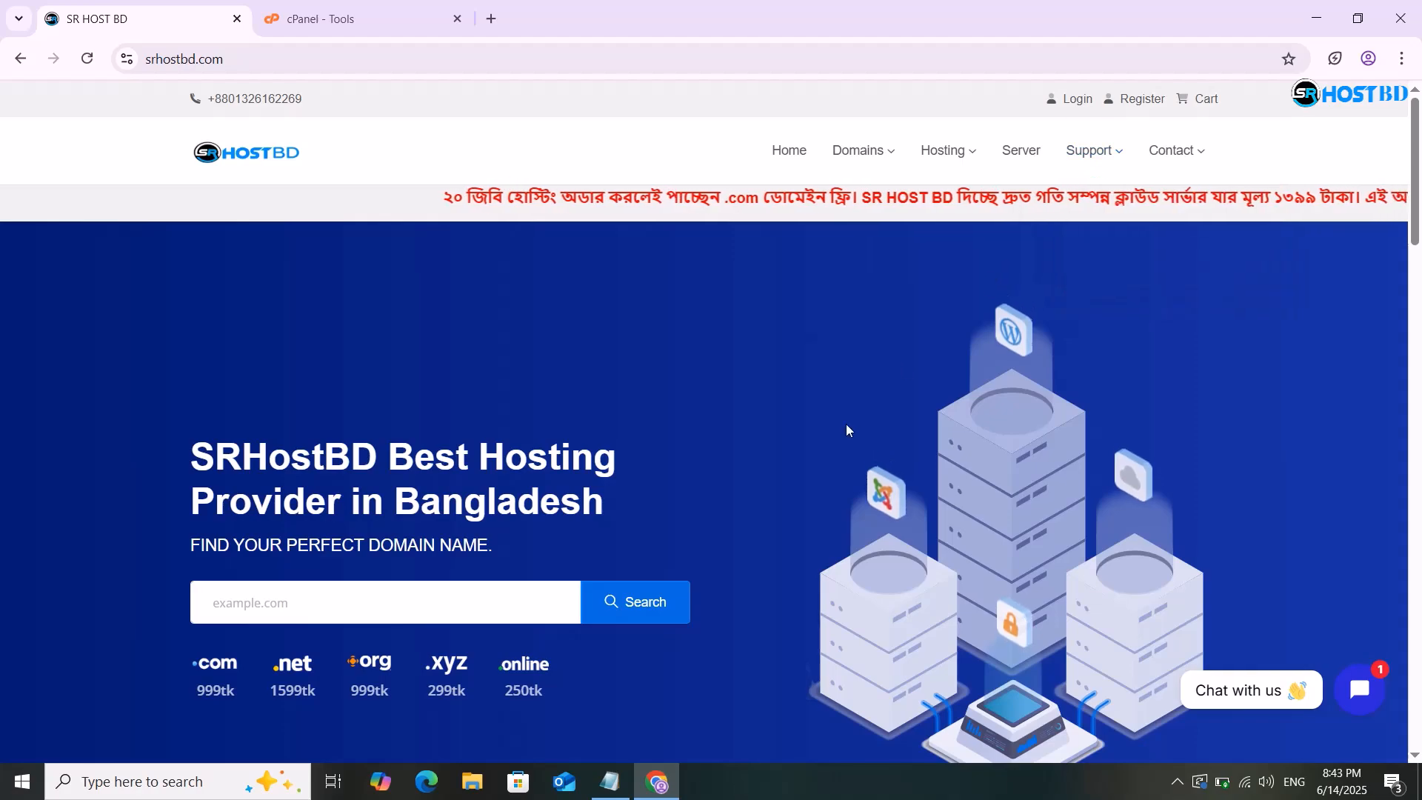
scroll(845, 424, "down", 10)
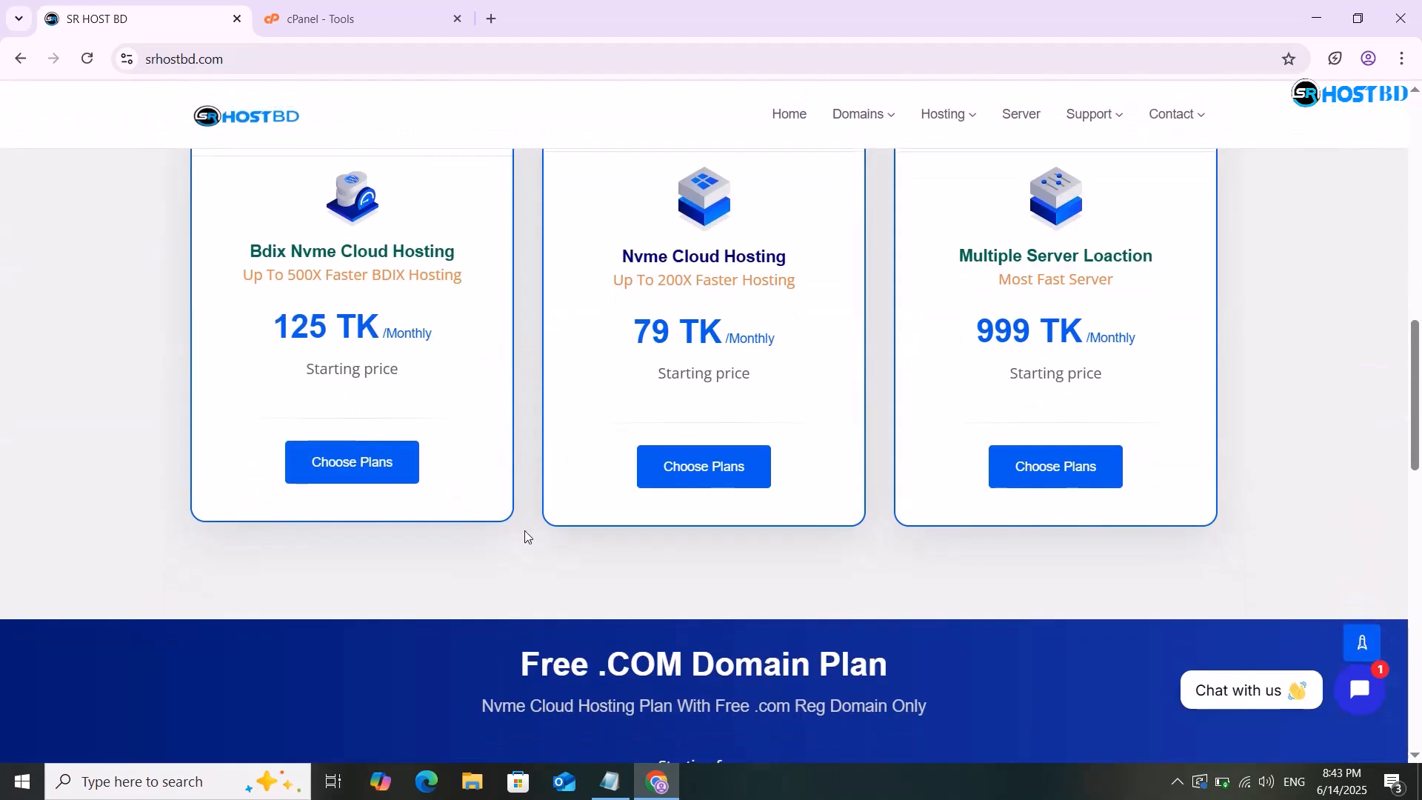
scroll(524, 531, "down", 15)
scroll(524, 530, "up", 20)
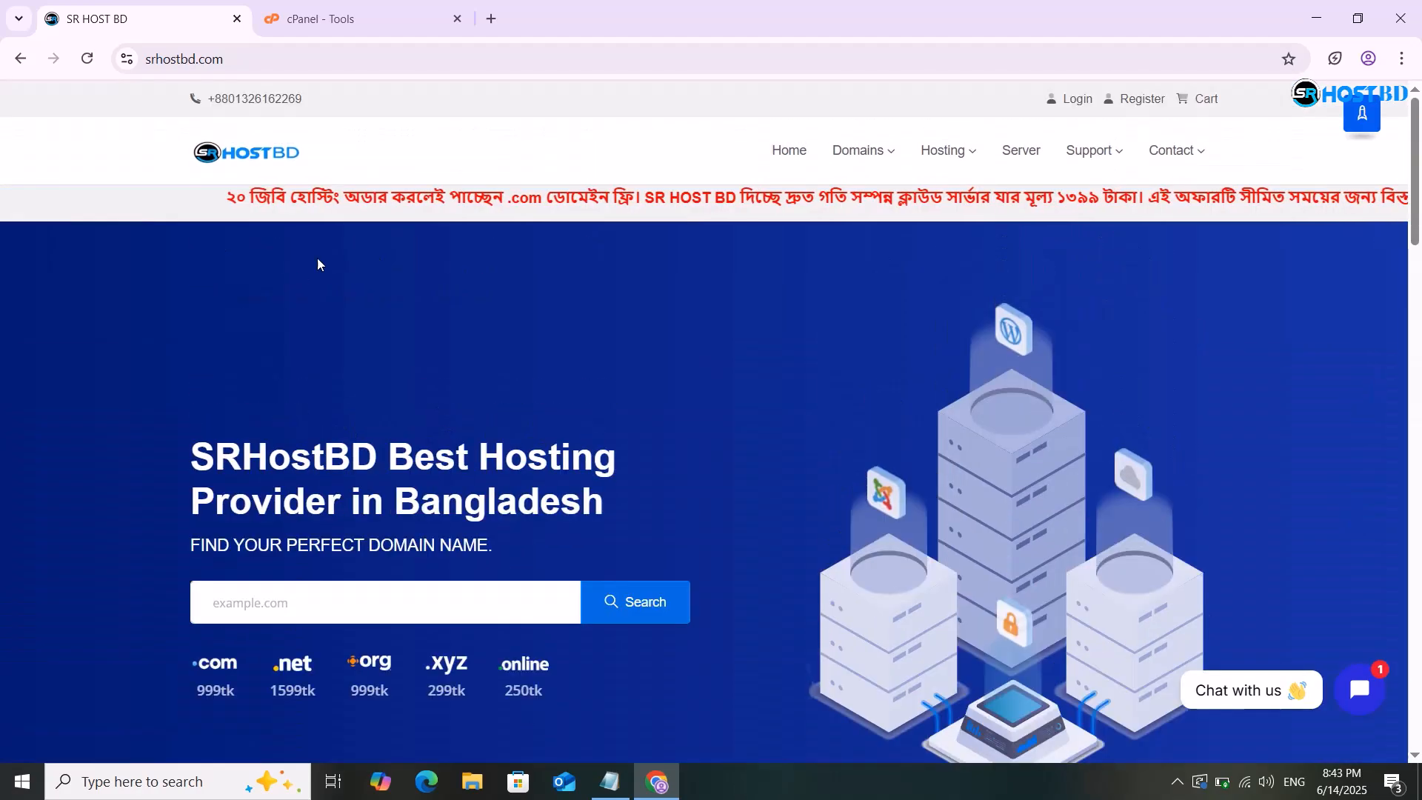
left_click(281, 153)
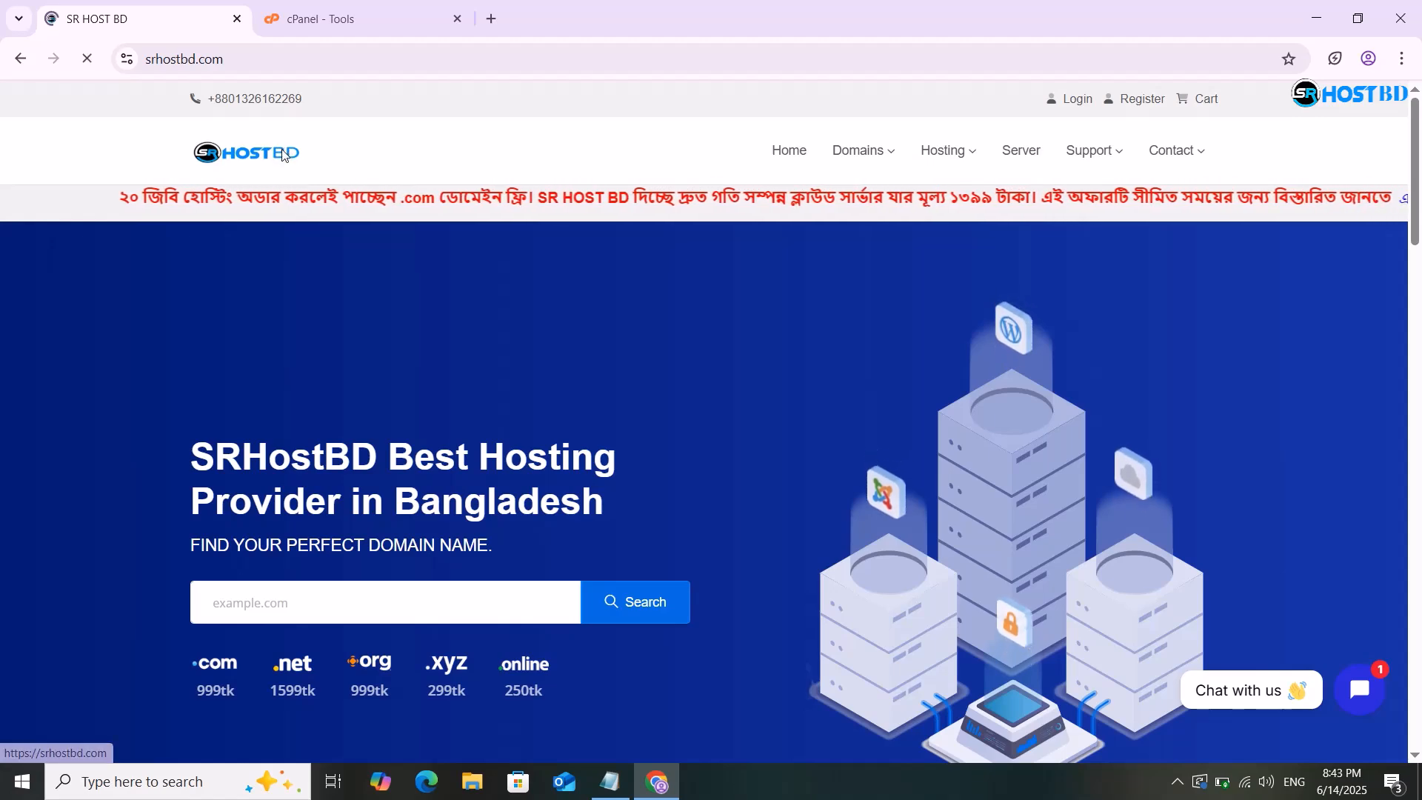